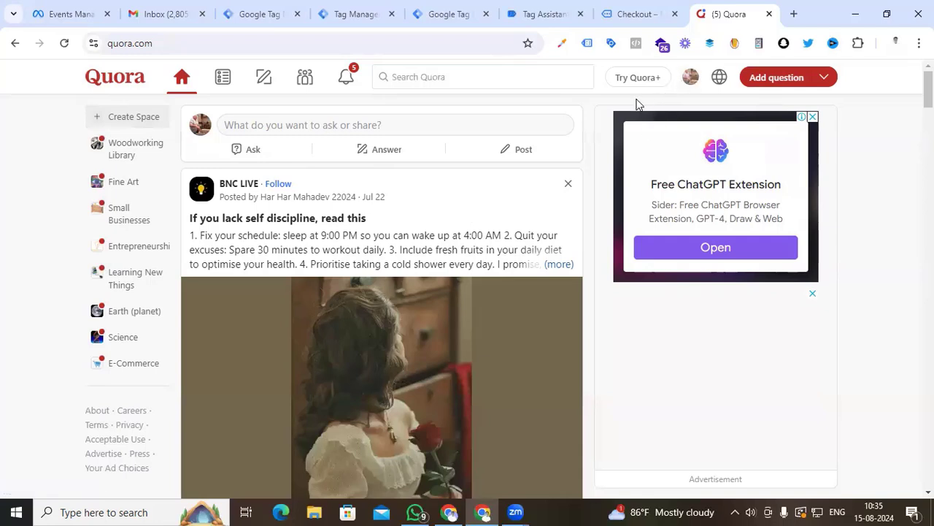
# Open Quora Ads Manager and review the status of the standard events under Pixels & events
pyautogui.click(688, 78)
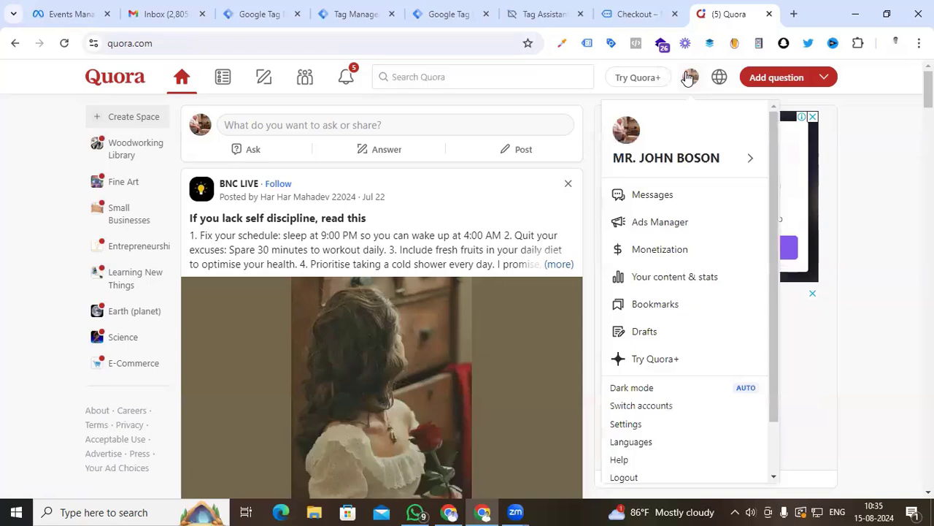
pyautogui.click(641, 223)
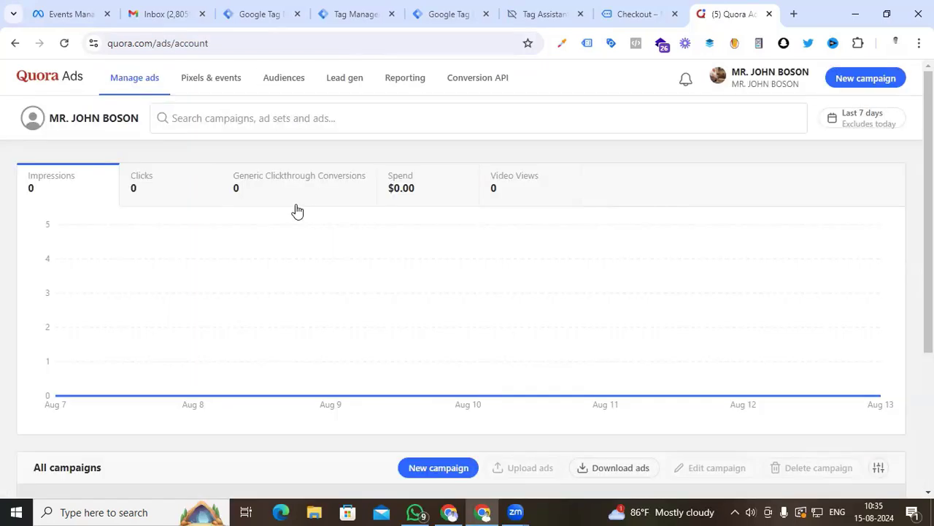
pyautogui.click(221, 81)
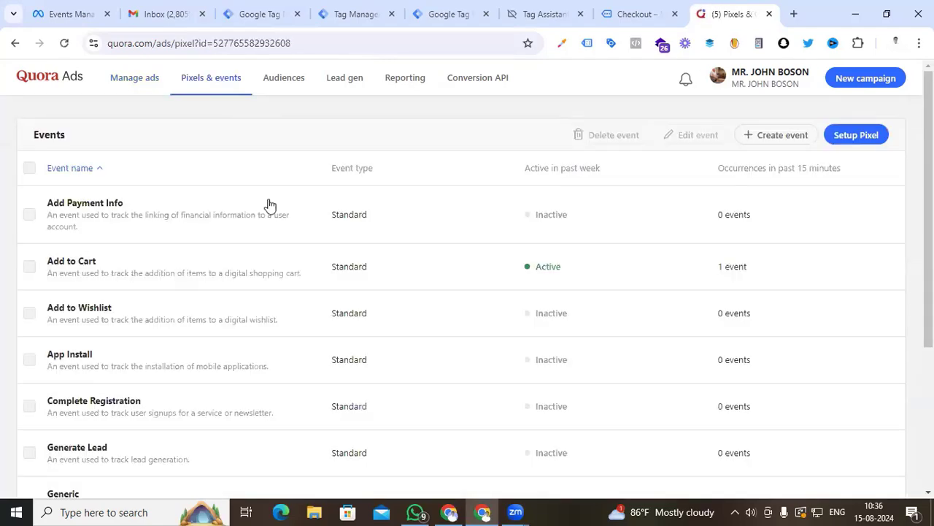
pyautogui.scroll(-3, 273, 286)
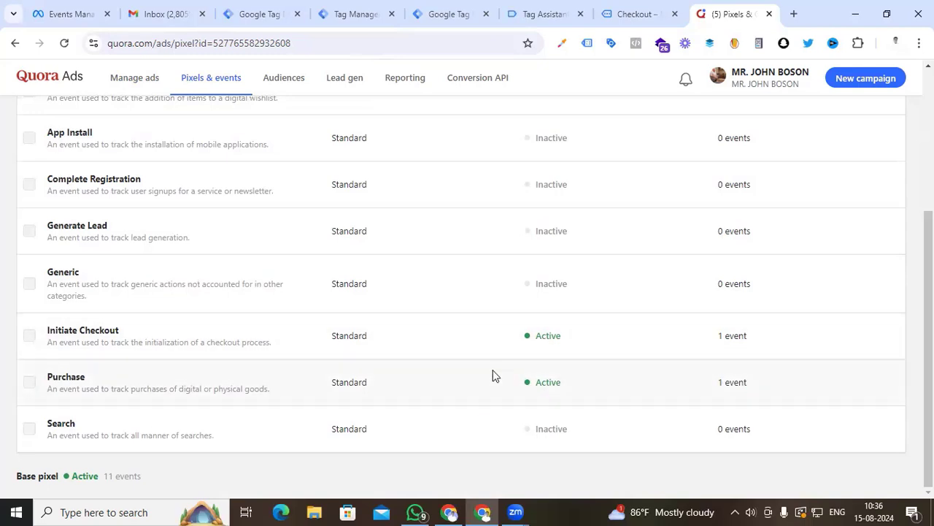
pyautogui.scroll(3, 493, 376)
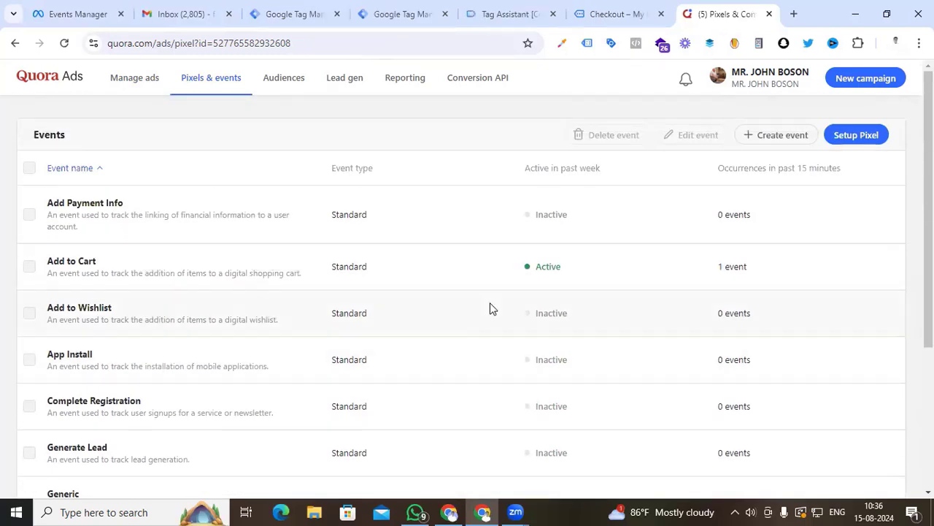
# Switch to the Tag Assistant session and examine the purchase event's fired tags and the earlier checkout and product events
pyautogui.click(513, 16)
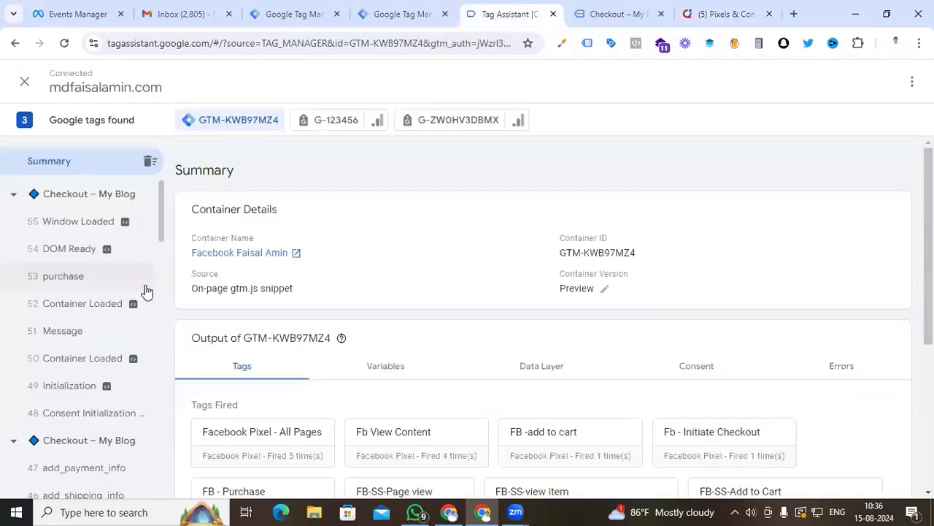
pyautogui.click(71, 279)
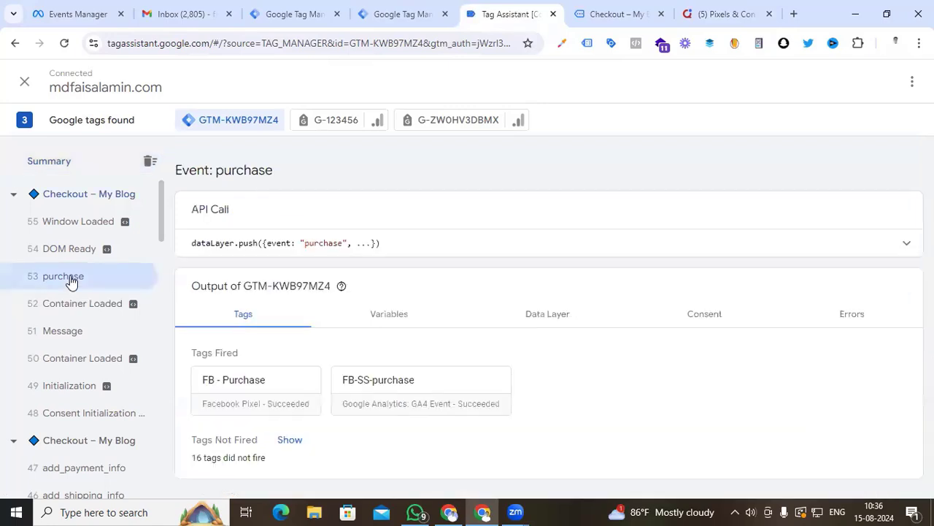
pyautogui.scroll(-5, 73, 292)
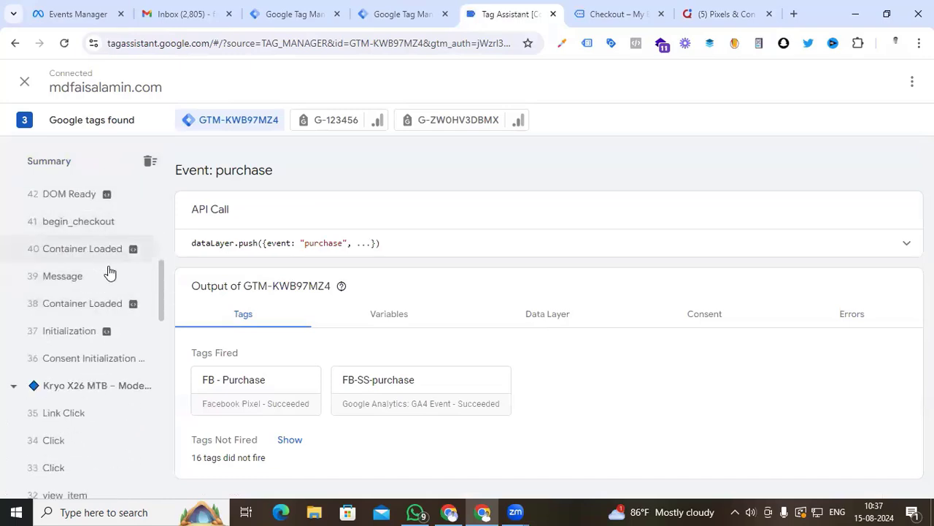
pyautogui.scroll(-3, 109, 272)
pyautogui.scroll(-3, 109, 277)
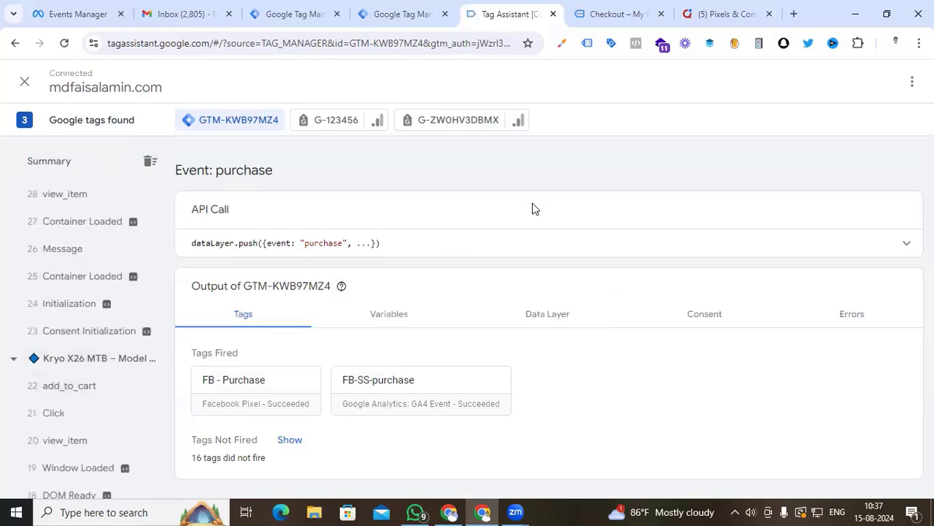
pyautogui.scroll(2, 86, 276)
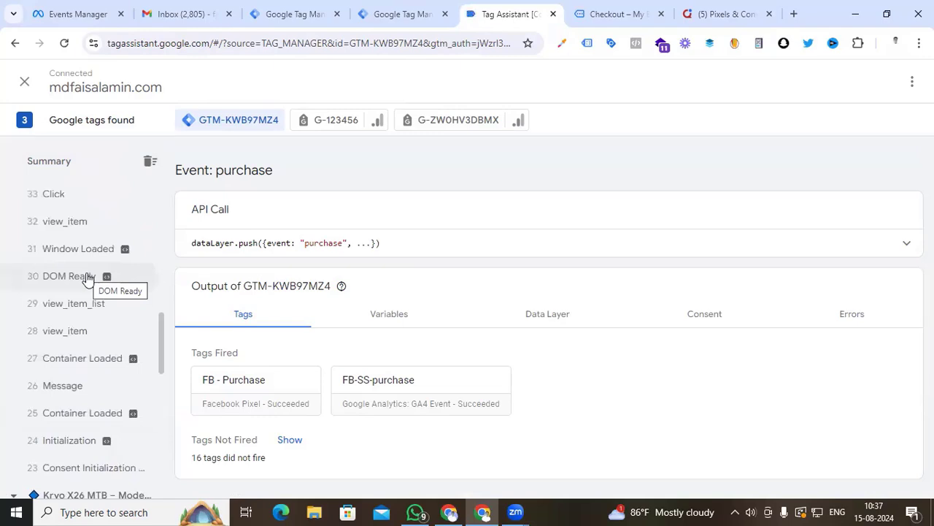
# Create a new tag in the Google Tag Manager workspace with Quora Pixel as its tag type
pyautogui.click(415, 13)
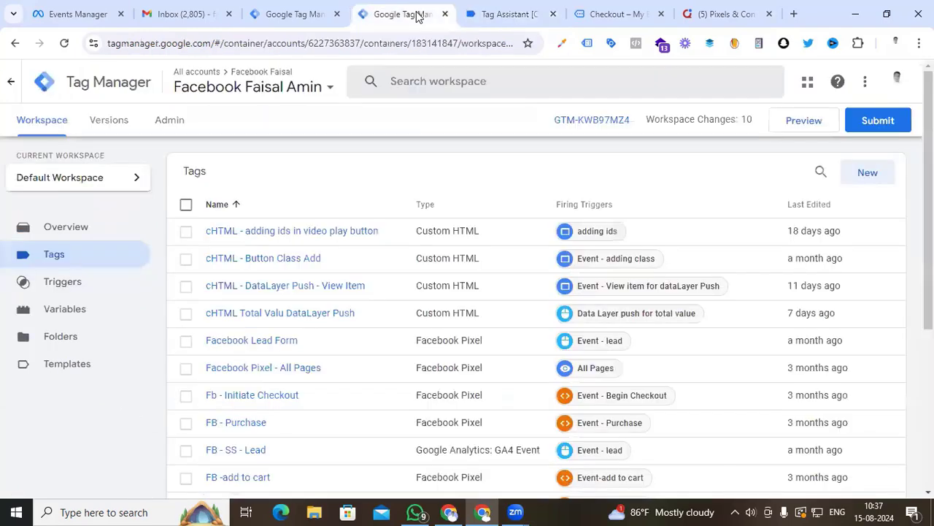
pyautogui.click(868, 173)
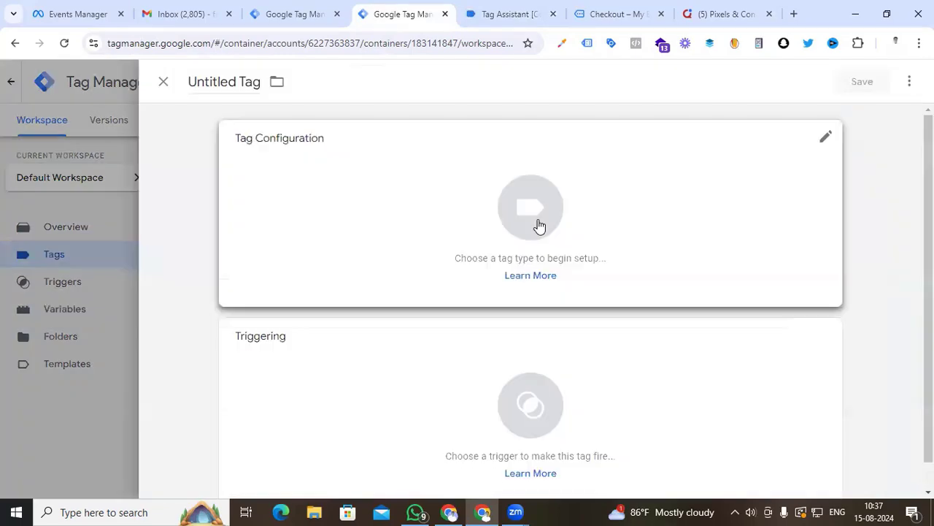
pyautogui.click(540, 223)
pyautogui.scroll(-8, 657, 328)
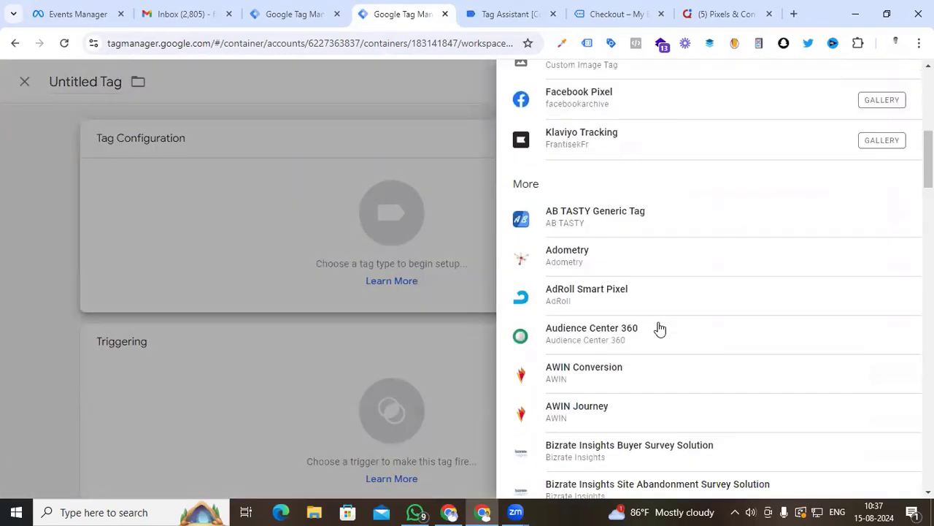
pyautogui.scroll(-9, 659, 329)
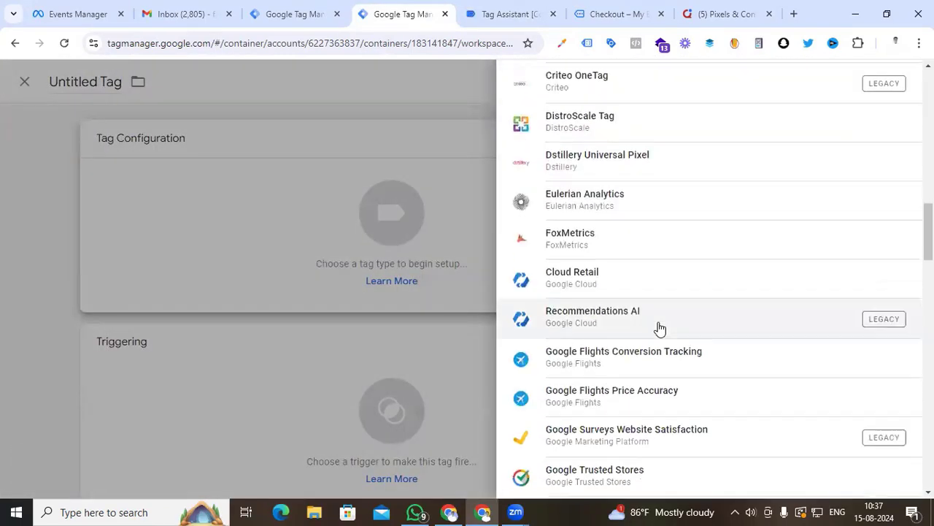
pyautogui.scroll(-12, 657, 328)
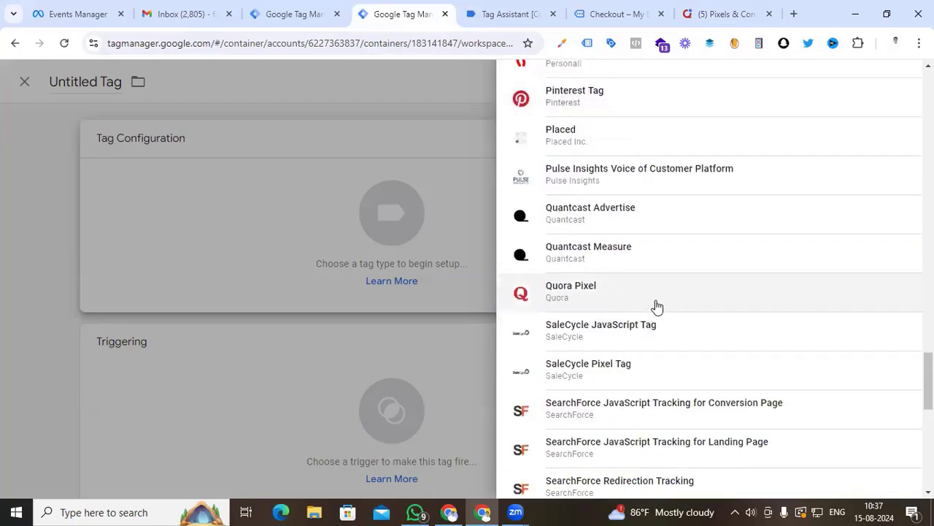
pyautogui.click(657, 305)
# Set the tag's Quora Pixel ID to the {{Quora Pixel id}} variable
pyautogui.click(295, 262)
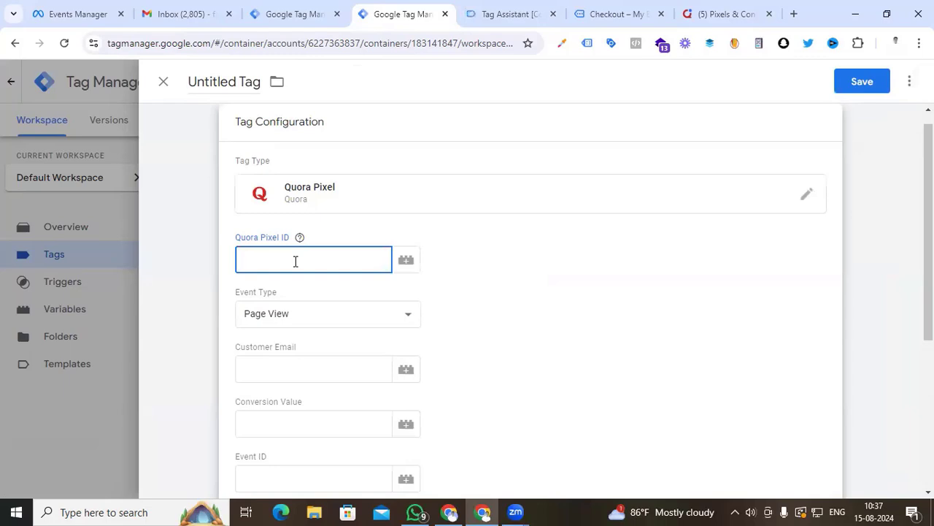
pyautogui.write('{{')
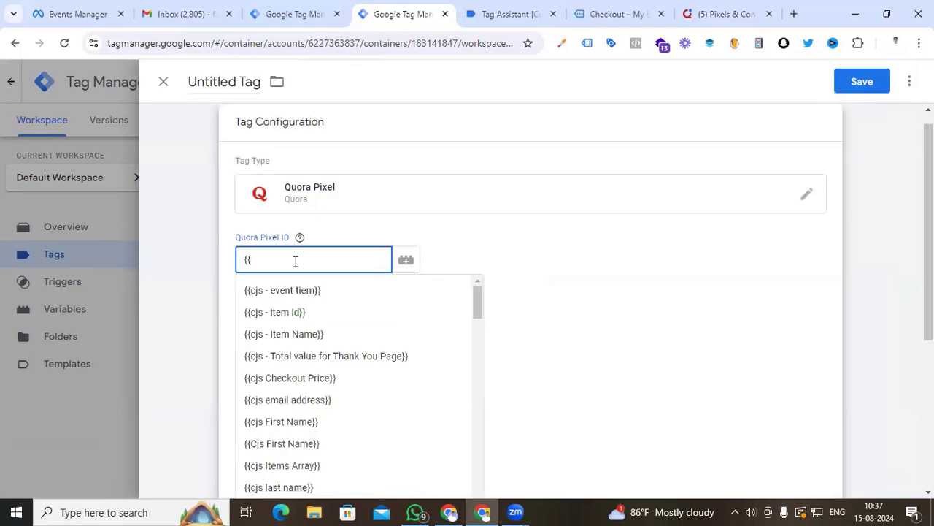
pyautogui.write('{')
pyautogui.press('BackSpace')
pyautogui.write('qu')
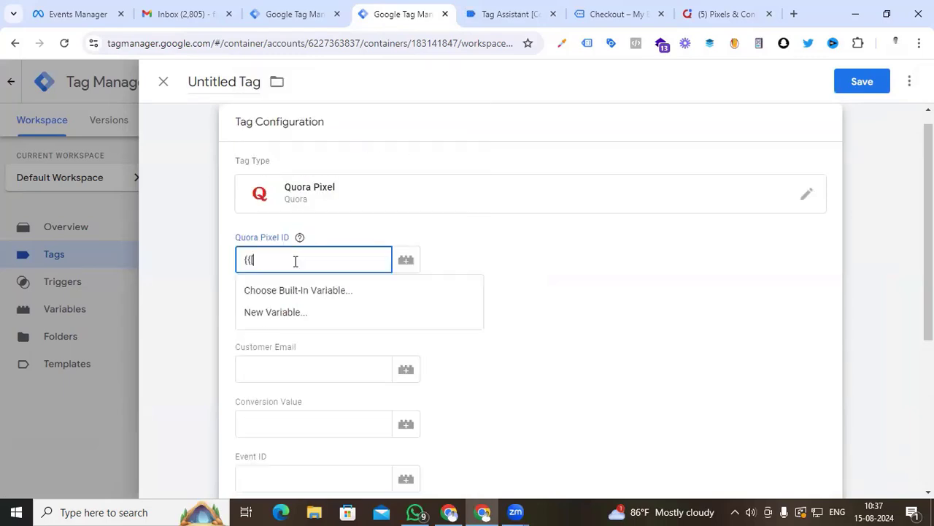
pyautogui.press('BackSpace')
pyautogui.press('BackSpace')
pyautogui.write('pixl')
pyautogui.press('BackSpace')
pyautogui.write('e')
pyautogui.click(326, 317)
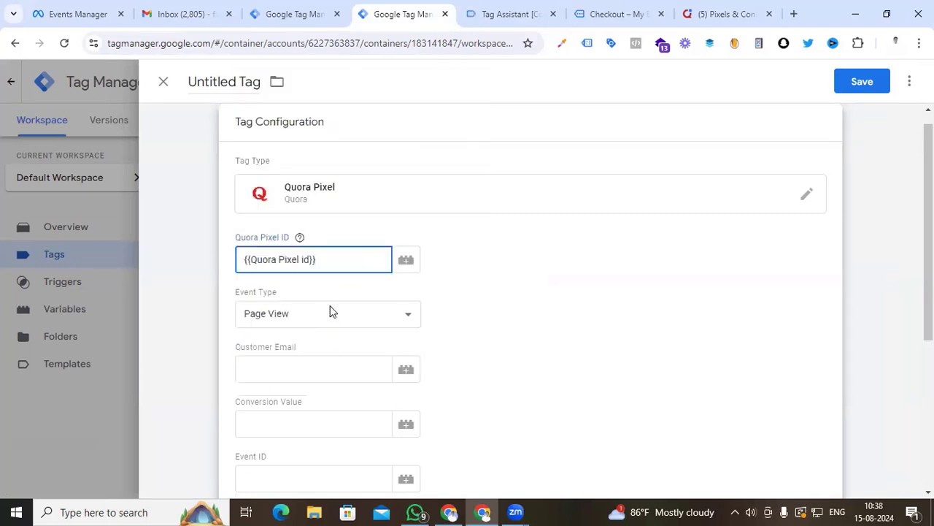
# Set the event type to Add to Cart and the conversion value to the {{dlv - item -price}} variable
pyautogui.click(330, 312)
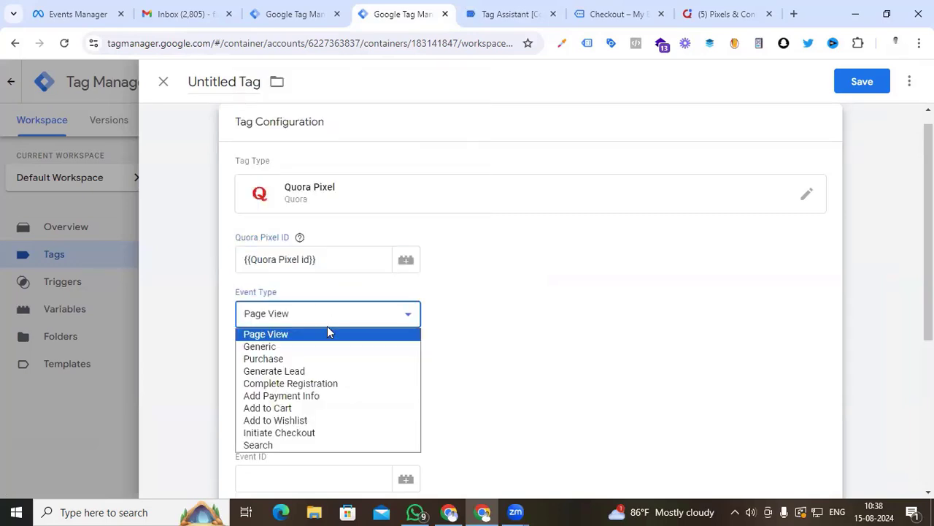
pyautogui.click(330, 411)
pyautogui.scroll(-2, 336, 372)
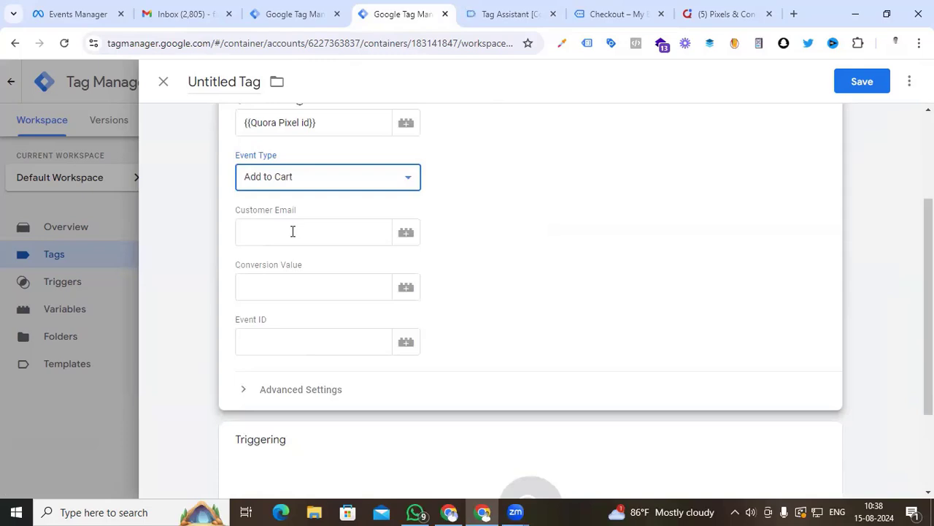
pyautogui.click(294, 291)
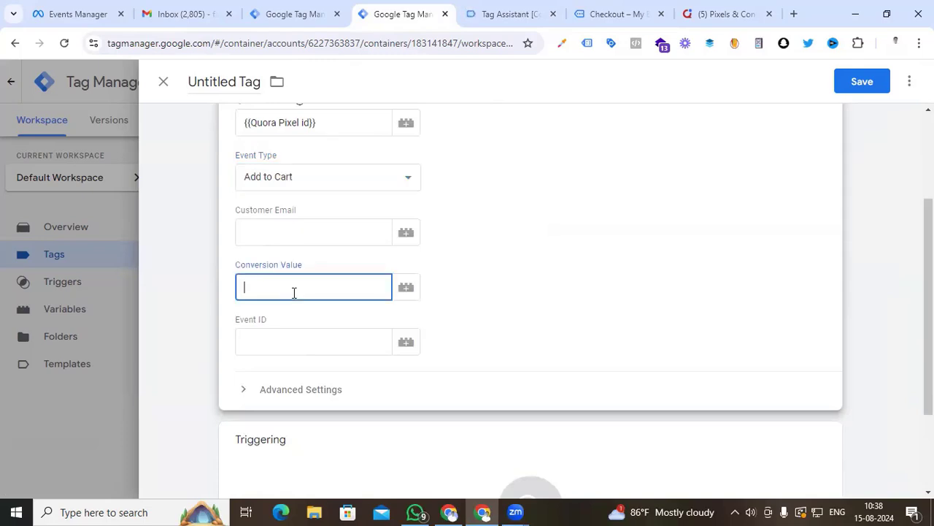
pyautogui.write('{{')
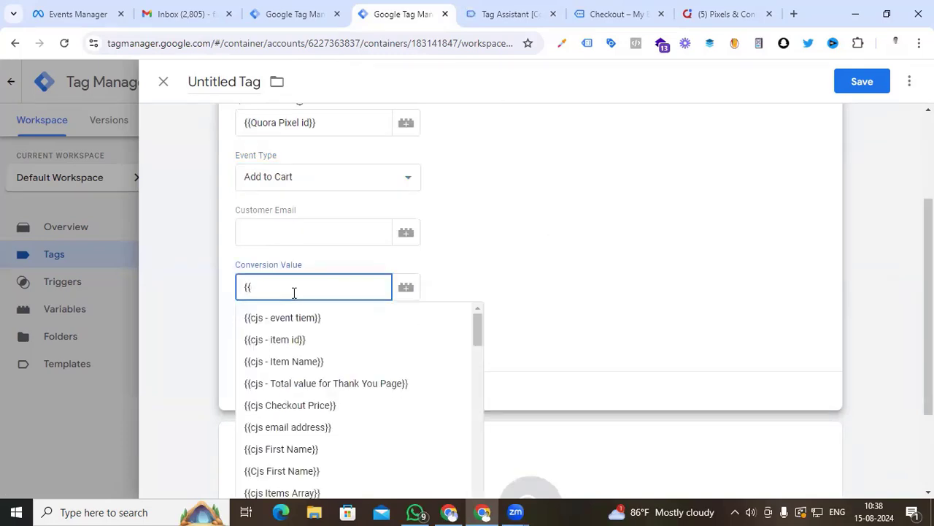
pyautogui.write('pri')
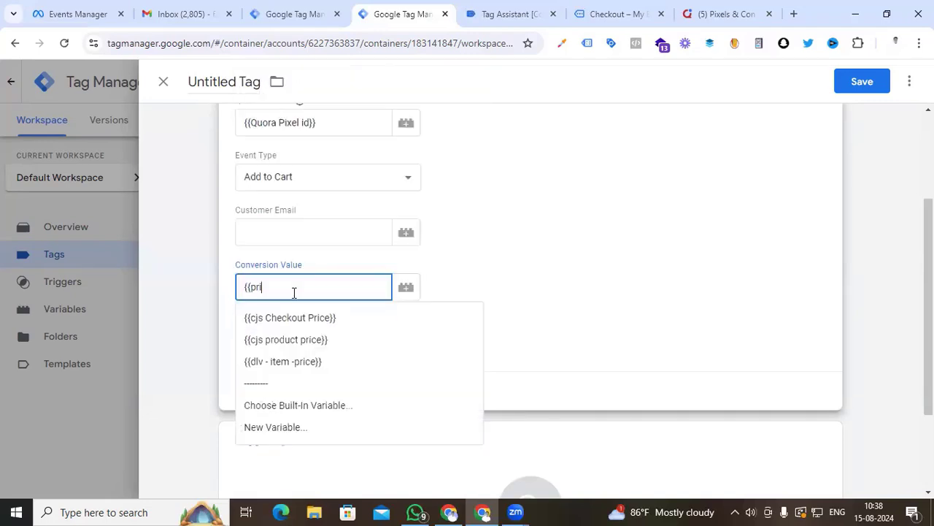
pyautogui.click(303, 362)
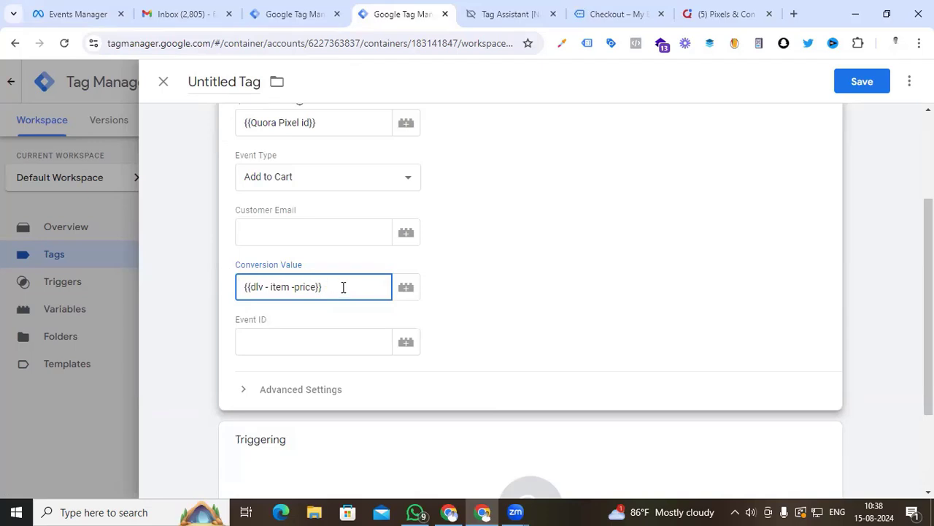
# Set the tag's Event ID to the {{Event id}} variable
pyautogui.click(295, 344)
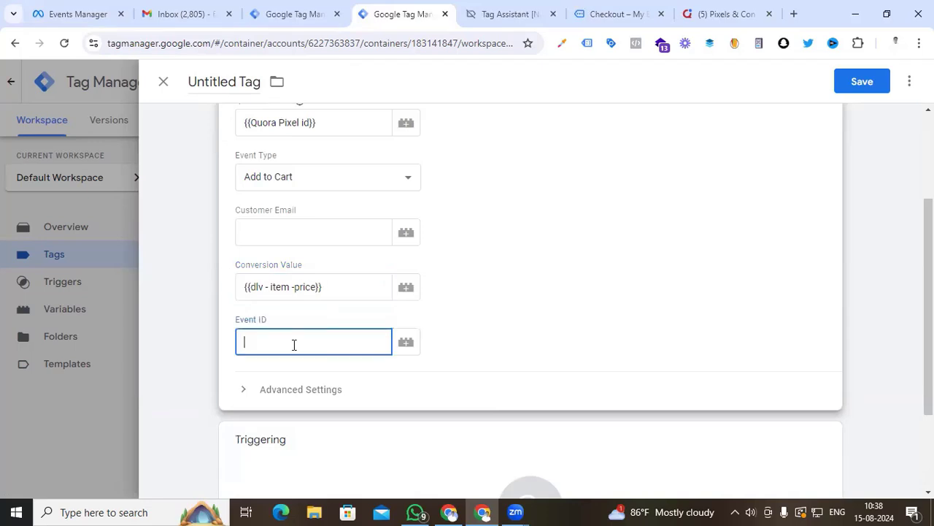
pyautogui.write('{{event')
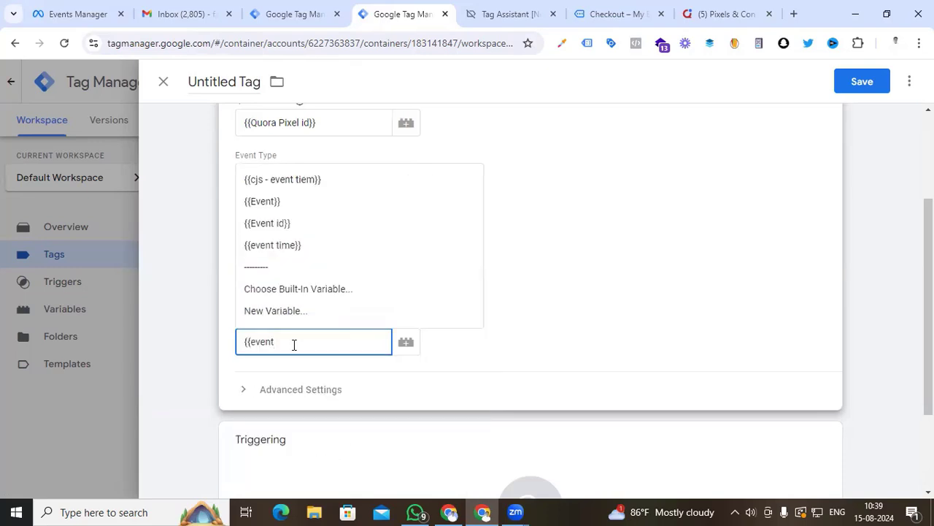
pyautogui.click(297, 226)
# Assign the custom event trigger "Event-add to cart" as the tag's firing trigger
pyautogui.scroll(-2, 594, 303)
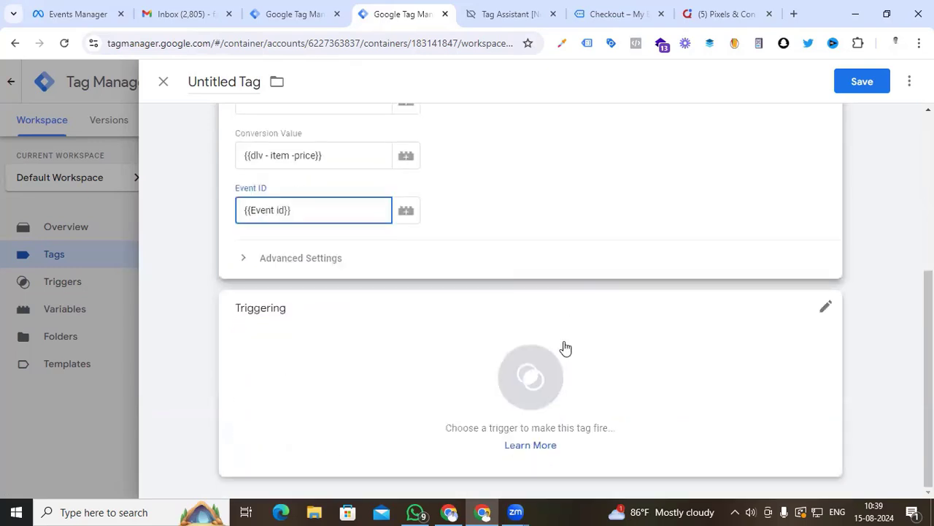
pyautogui.click(540, 394)
pyautogui.scroll(-1, 423, 361)
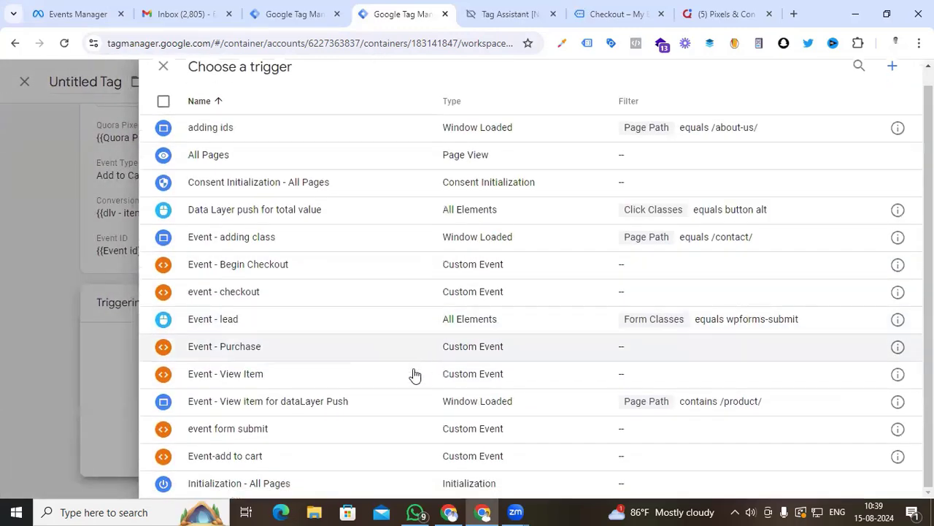
pyautogui.click(229, 458)
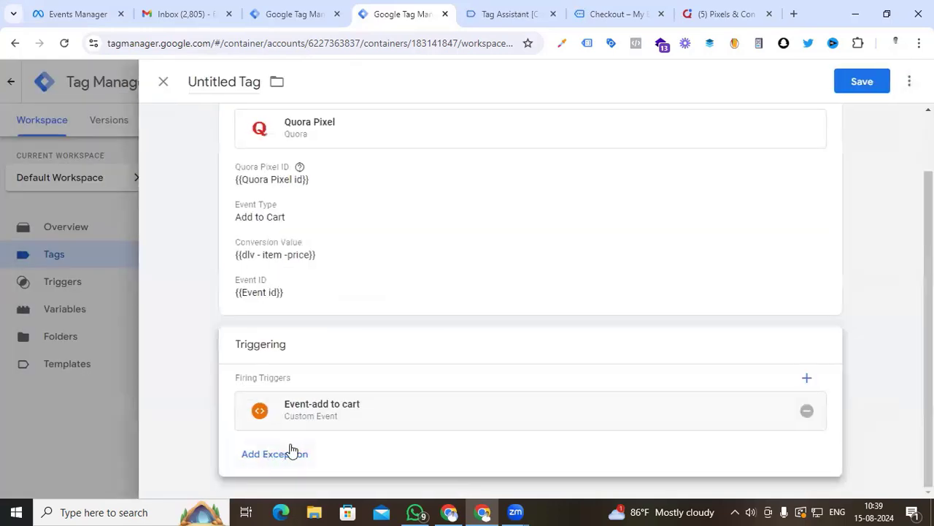
# Name the tag "Quora Add to cart" and save it
pyautogui.scroll(2, 420, 409)
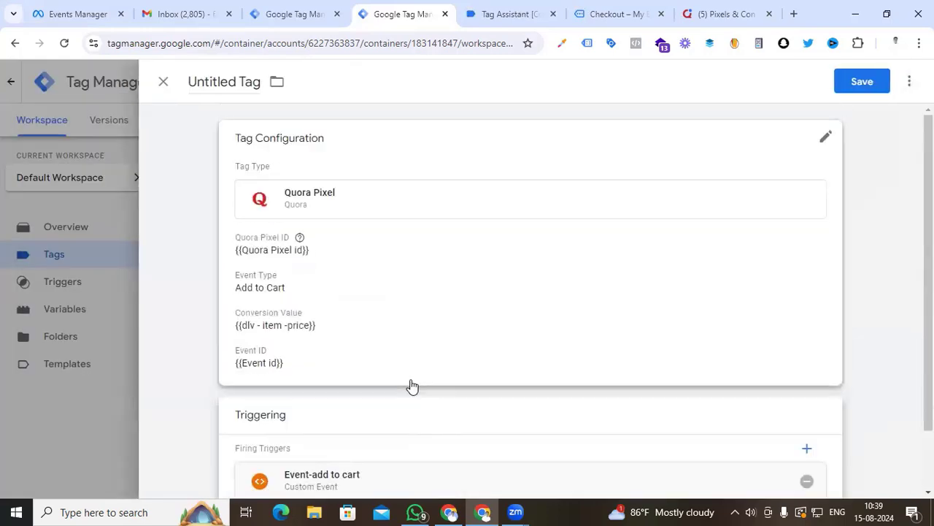
pyautogui.click(233, 81)
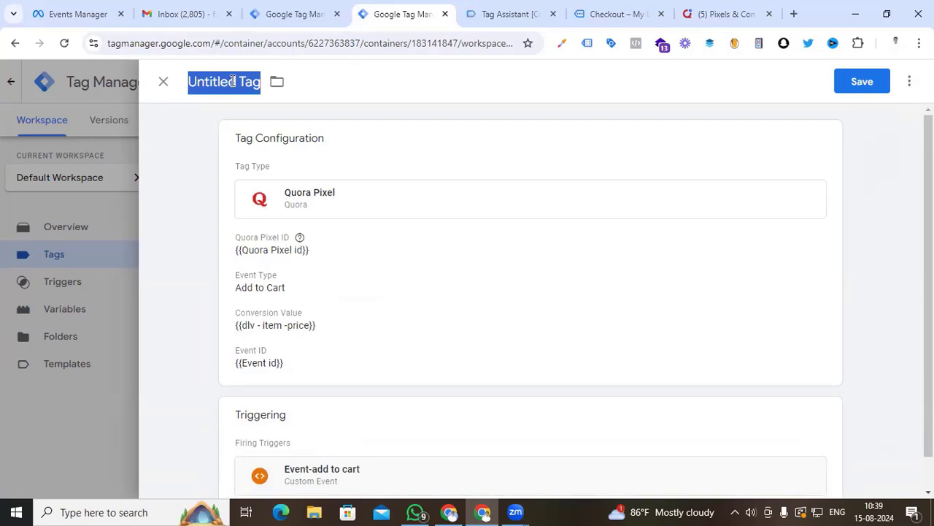
pyautogui.write('Qu')
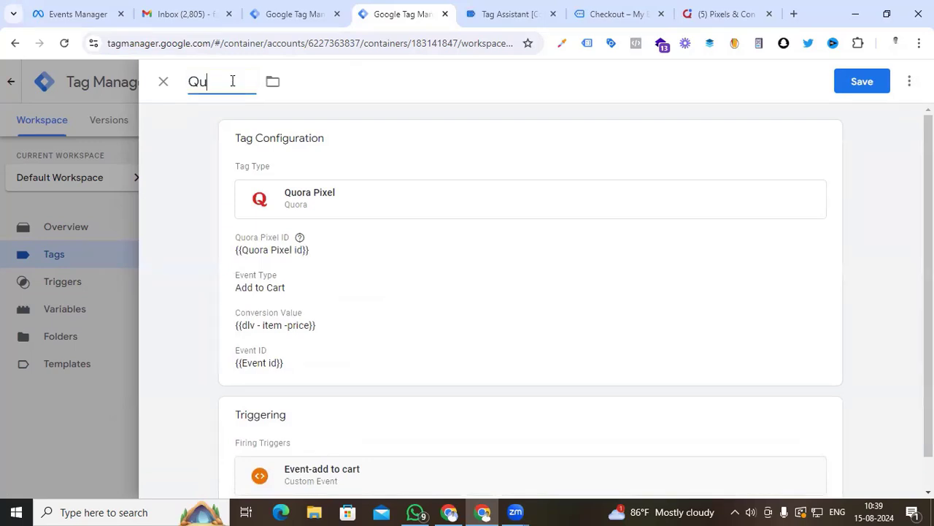
pyautogui.write('ora Add to cart')
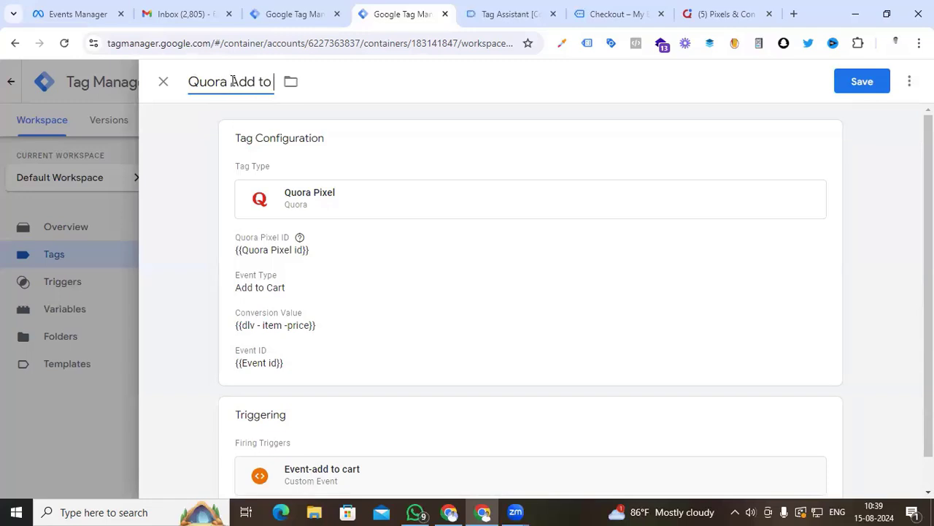
pyautogui.click(861, 83)
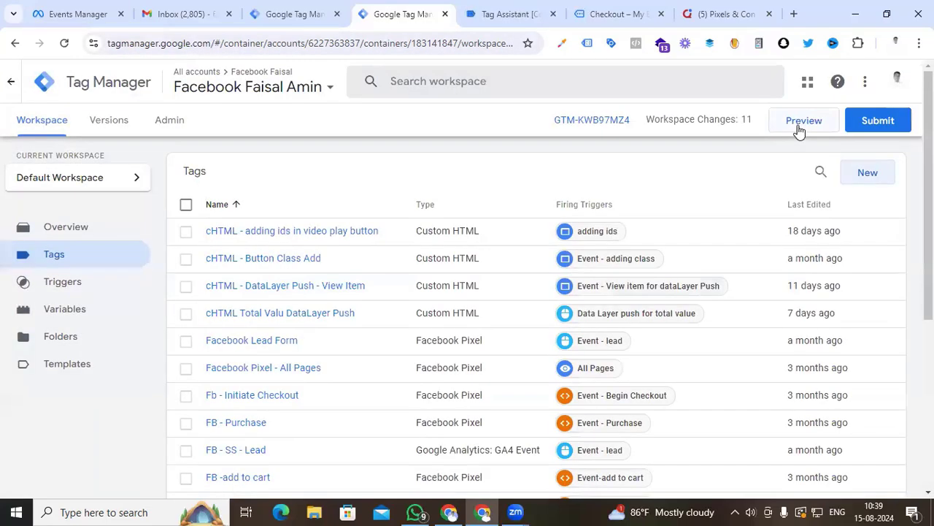
# Start preview mode for the container and switch to the connected website
pyautogui.click(800, 126)
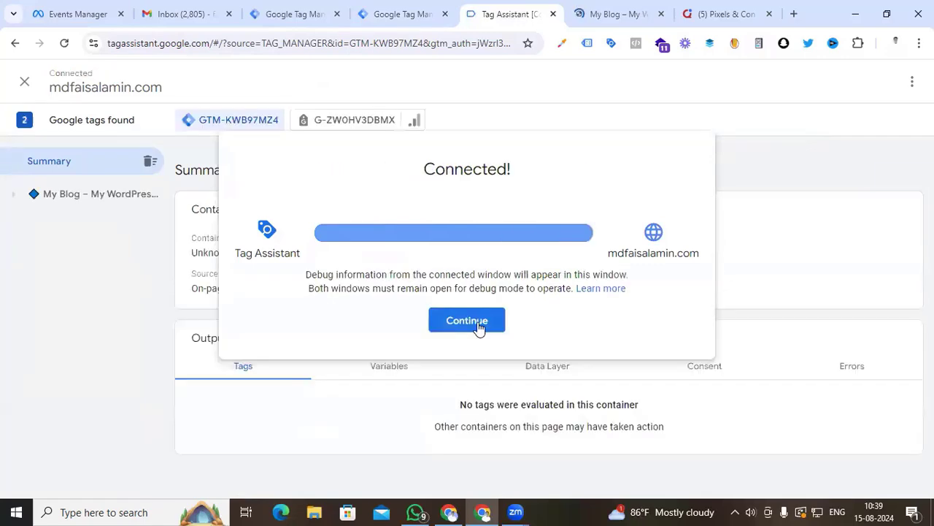
pyautogui.click(467, 319)
pyautogui.click(617, 13)
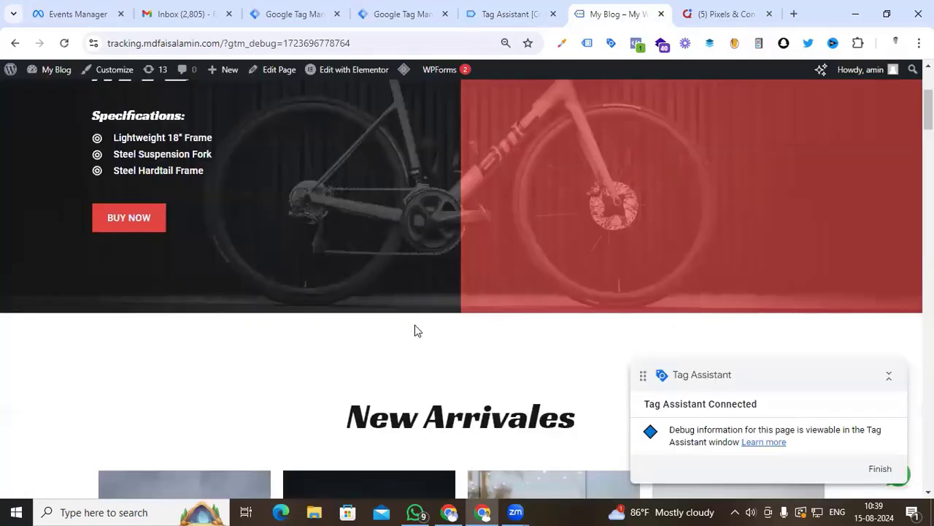
# Open the "Kryo X26 MTB – Model Y" product page from New Arrivales and add the bicycle to the cart
pyautogui.scroll(-3, 415, 330)
pyautogui.scroll(-3, 414, 330)
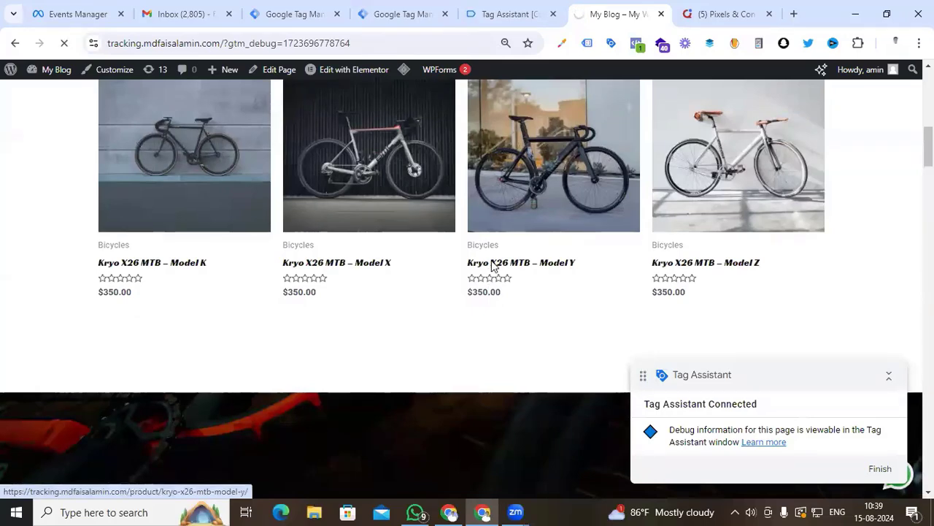
pyautogui.click(492, 266)
pyautogui.scroll(-2, 493, 264)
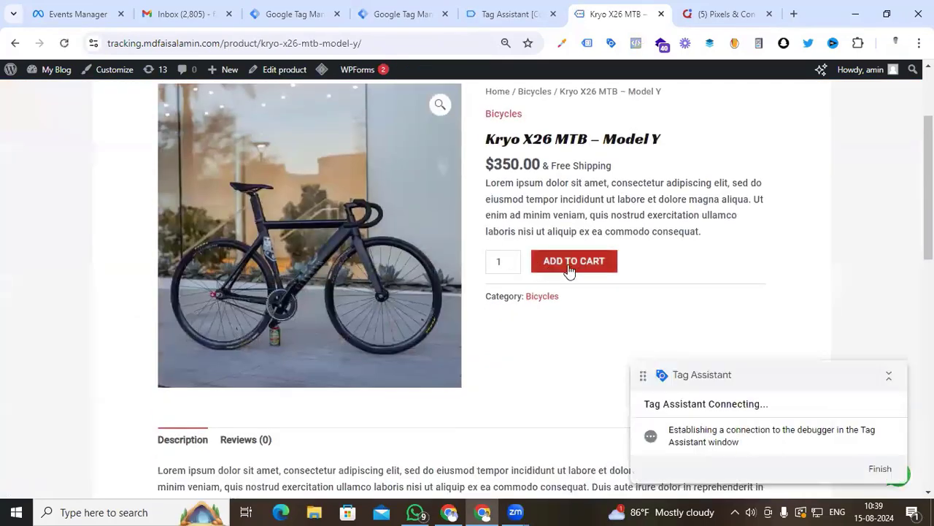
pyautogui.click(572, 263)
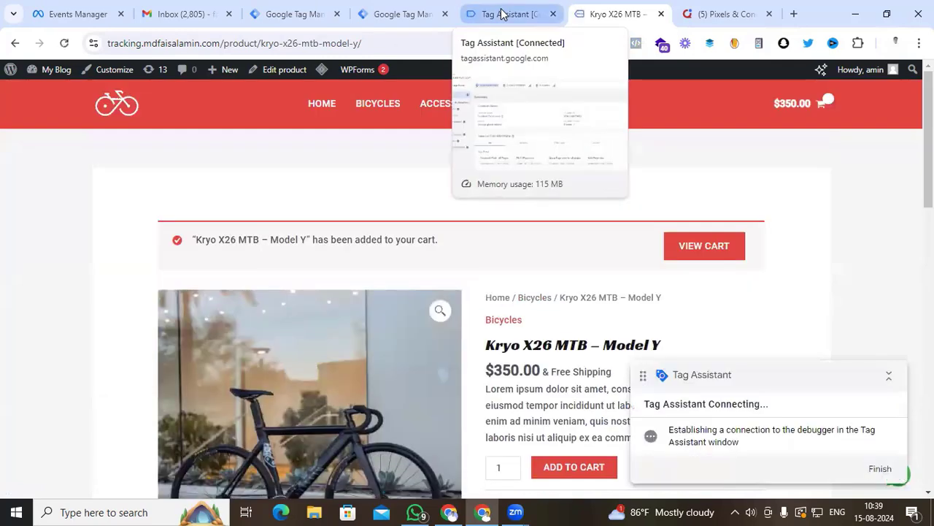
# In Tag Assistant, examine the add_to_cart event and the details of the "Quora Add to cart" tag
pyautogui.click(508, 14)
pyautogui.scroll(-2, 411, 318)
pyautogui.scroll(-3, 80, 322)
pyautogui.click(71, 319)
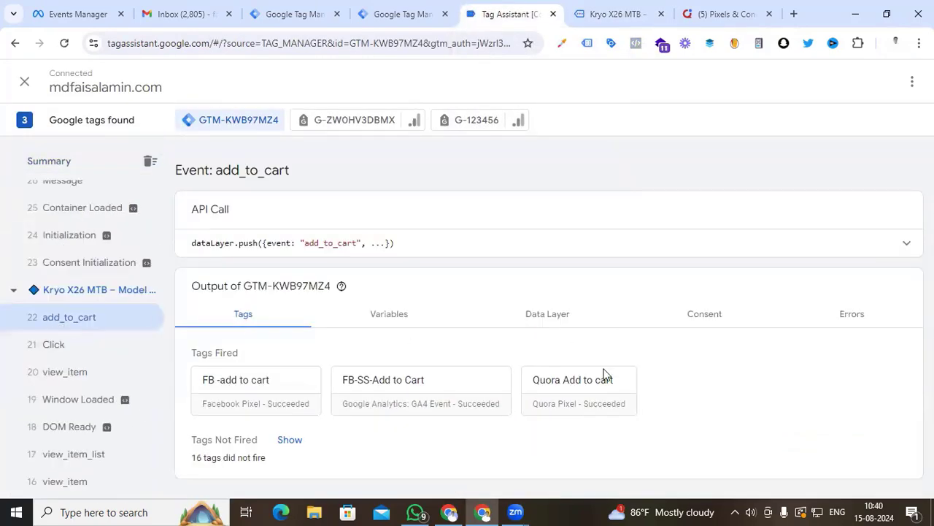
pyautogui.click(581, 400)
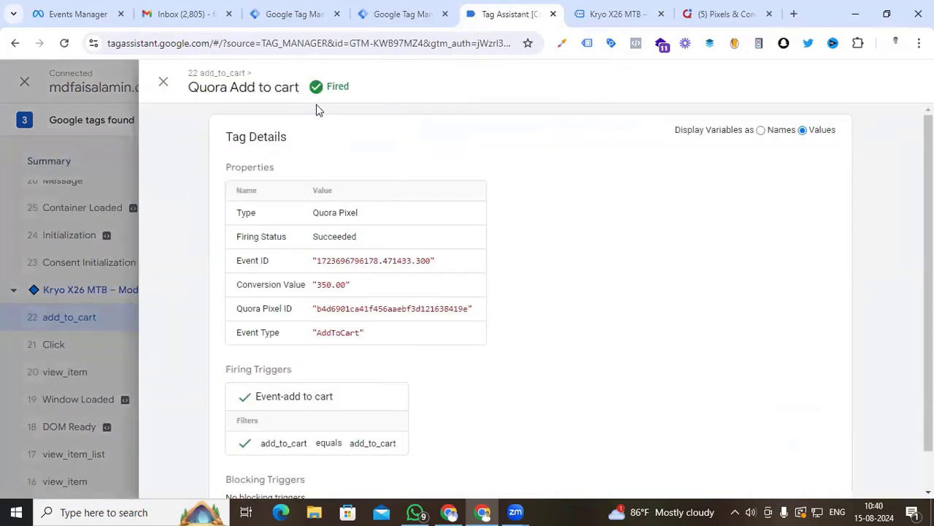
pyautogui.click(163, 81)
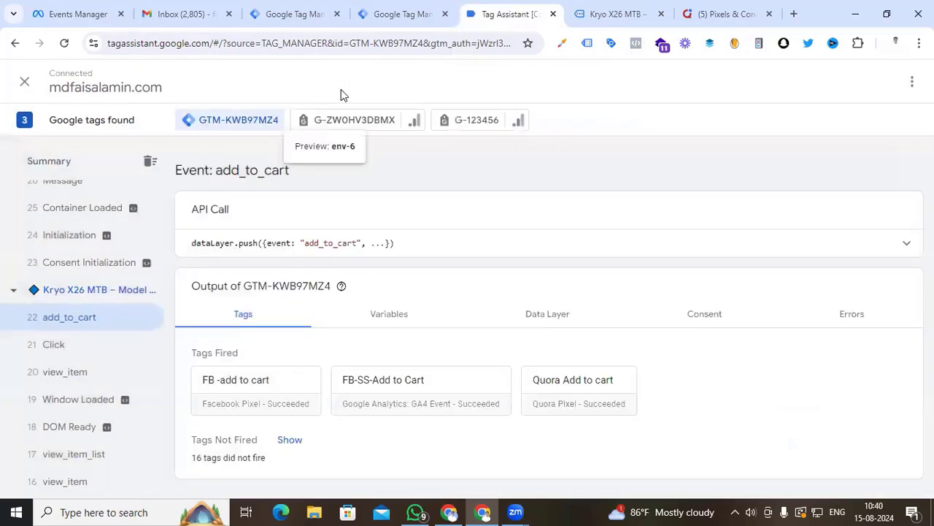
# Return to the Tag Manager workspace and create a new tag of type Quora Pixel
pyautogui.click(387, 14)
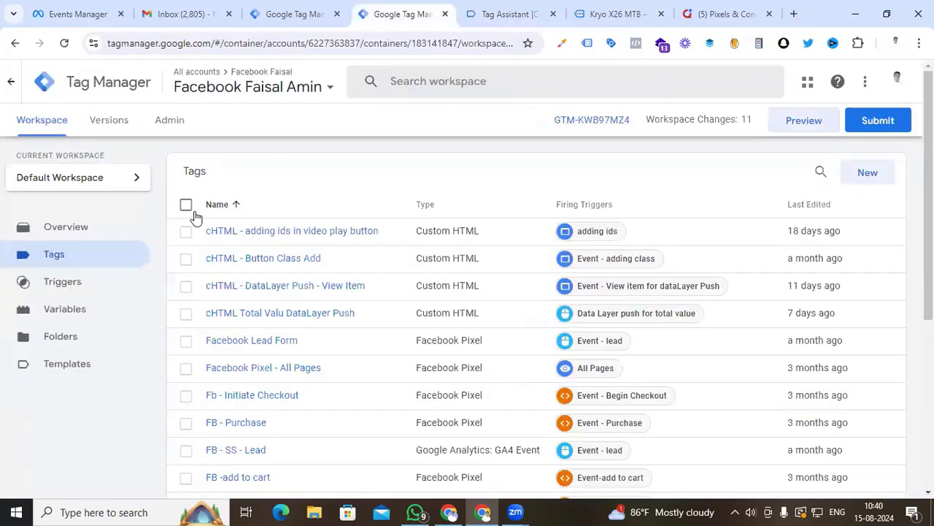
pyautogui.click(868, 179)
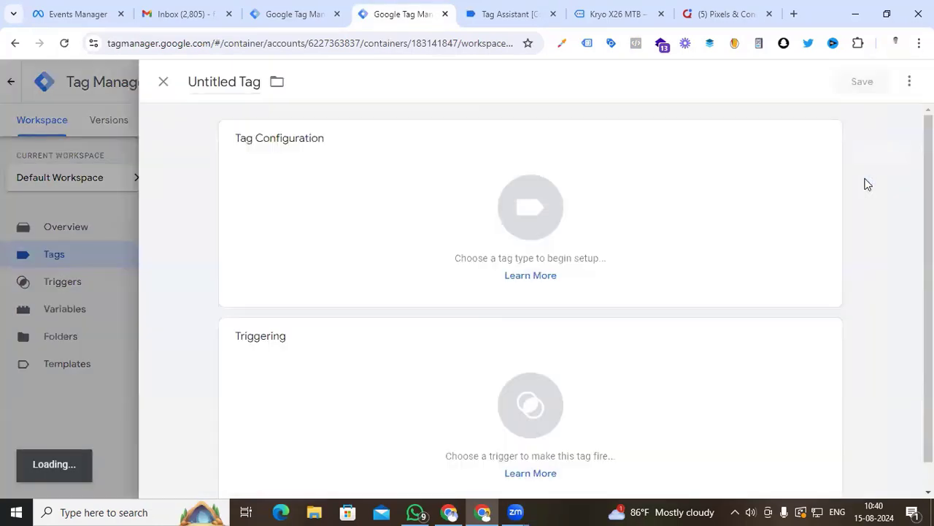
pyautogui.click(548, 213)
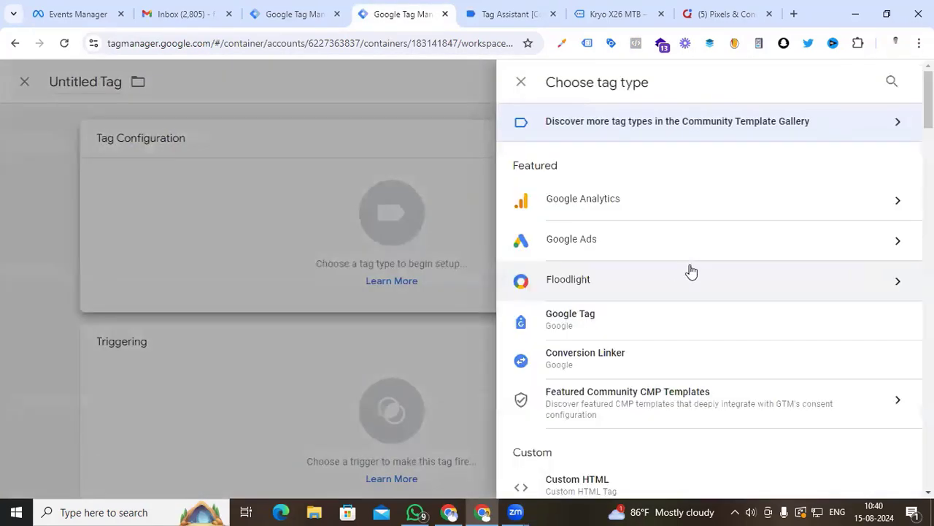
pyautogui.scroll(-15, 686, 274)
pyautogui.scroll(-12, 687, 284)
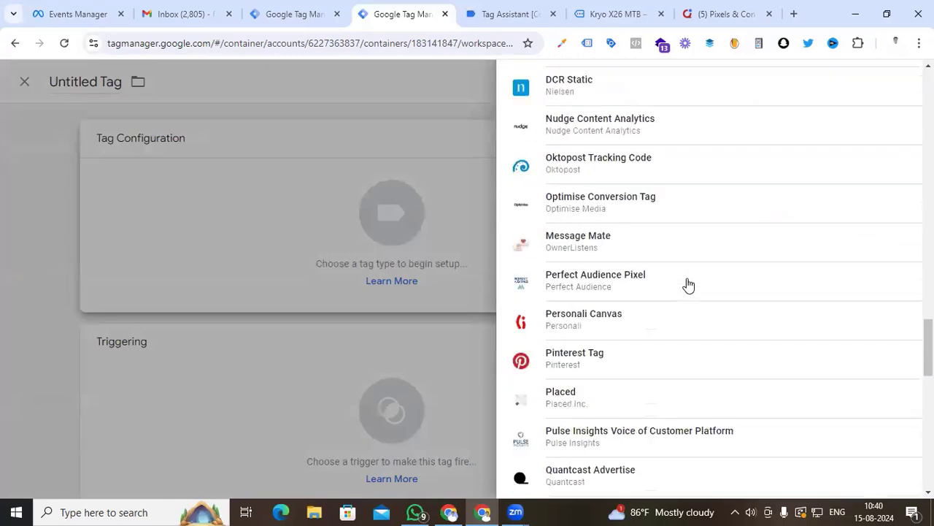
pyautogui.click(562, 154)
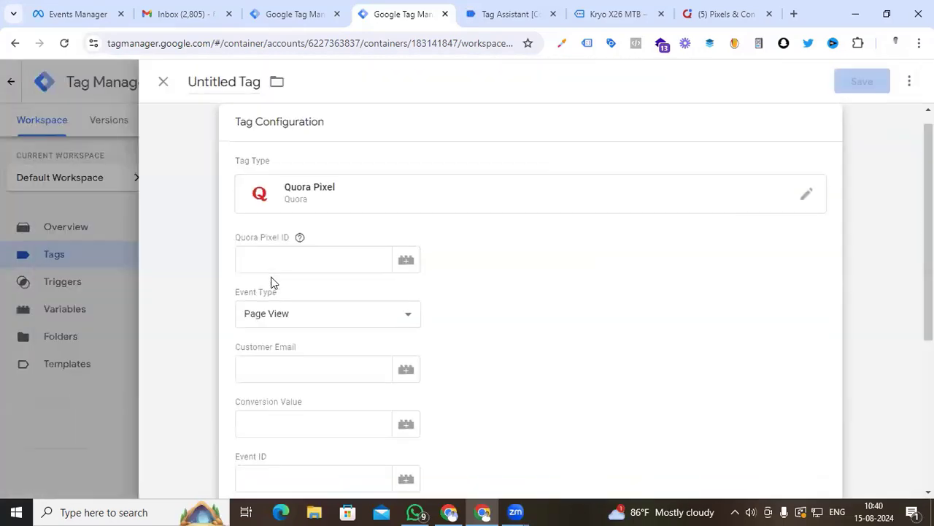
# Set the tag's Quora Pixel ID to the {{Quora Pixel id}} variable and its event type to Initiate Checkout
pyautogui.click(268, 264)
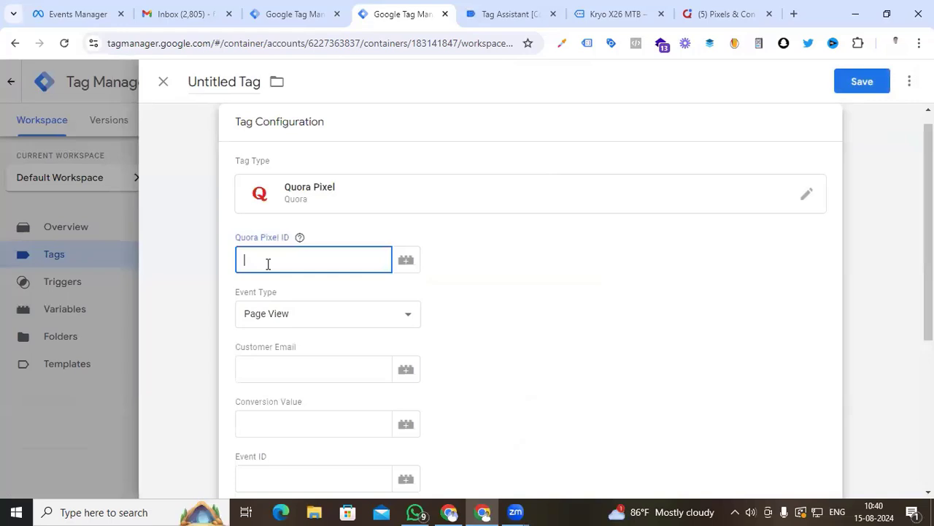
pyautogui.write('{{pi')
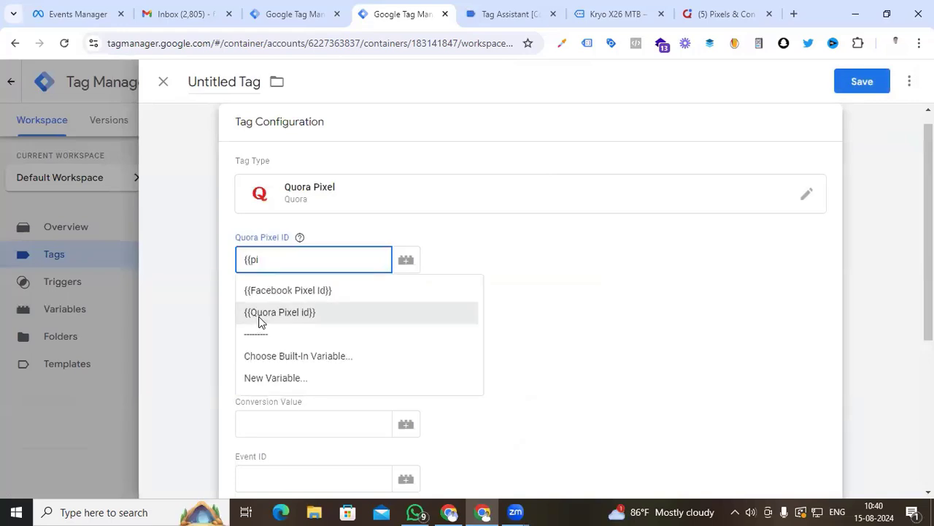
pyautogui.click(258, 314)
pyautogui.click(267, 313)
pyautogui.click(301, 432)
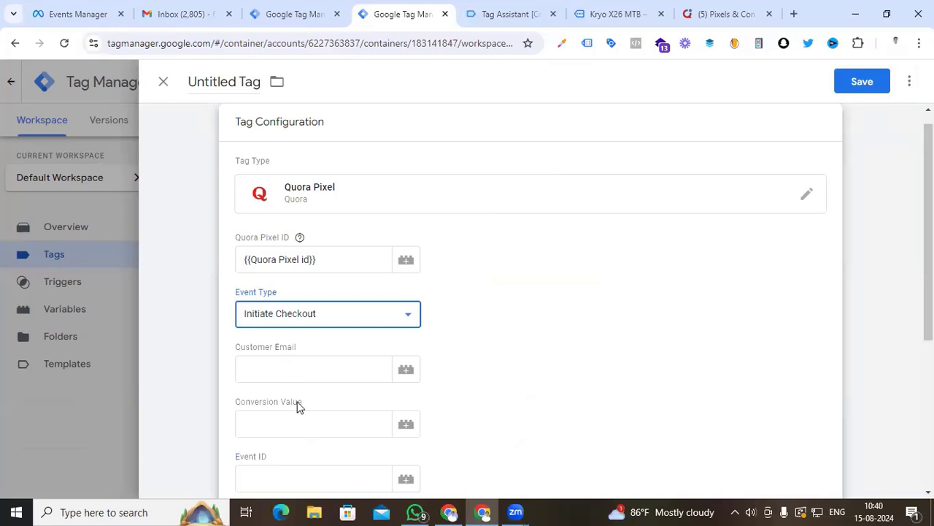
# Set the Initiate Checkout tag's conversion value to the {{dlv - Totle value}} variable
pyautogui.click(279, 424)
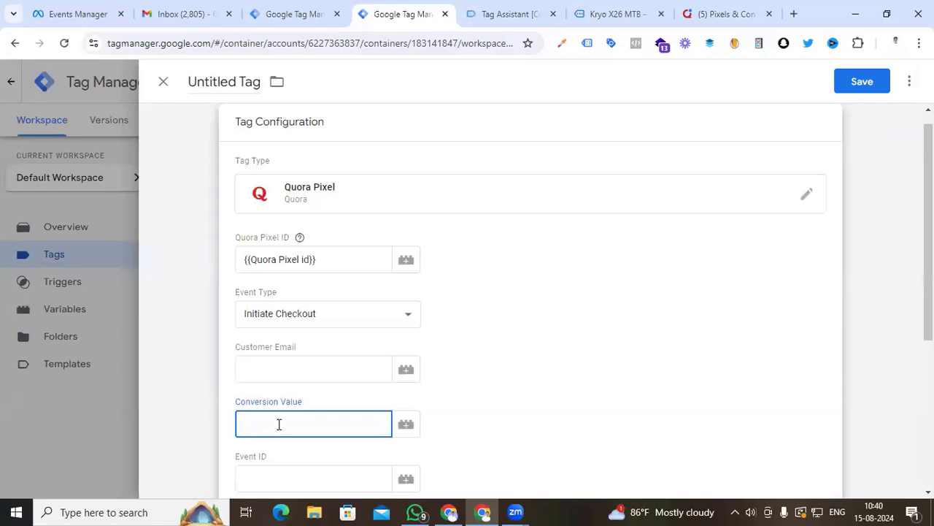
pyautogui.write('{{')
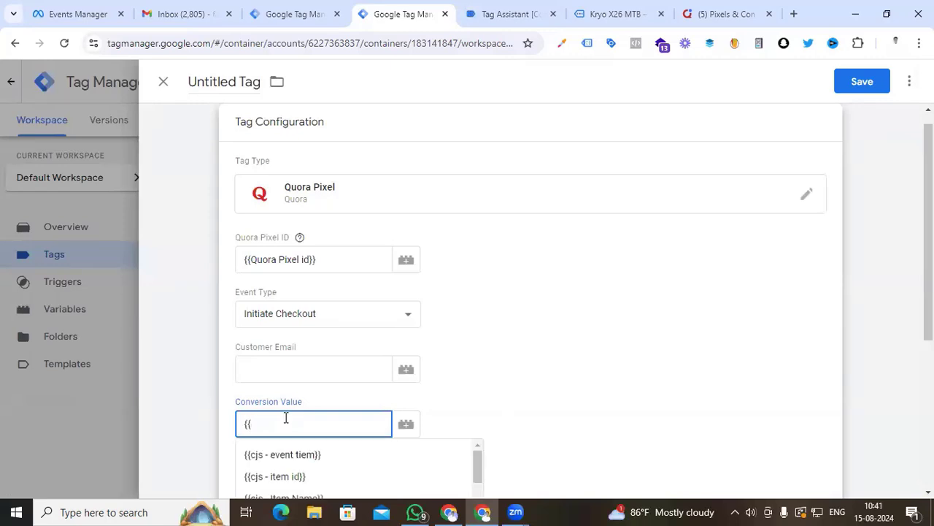
pyautogui.scroll(-2, 285, 418)
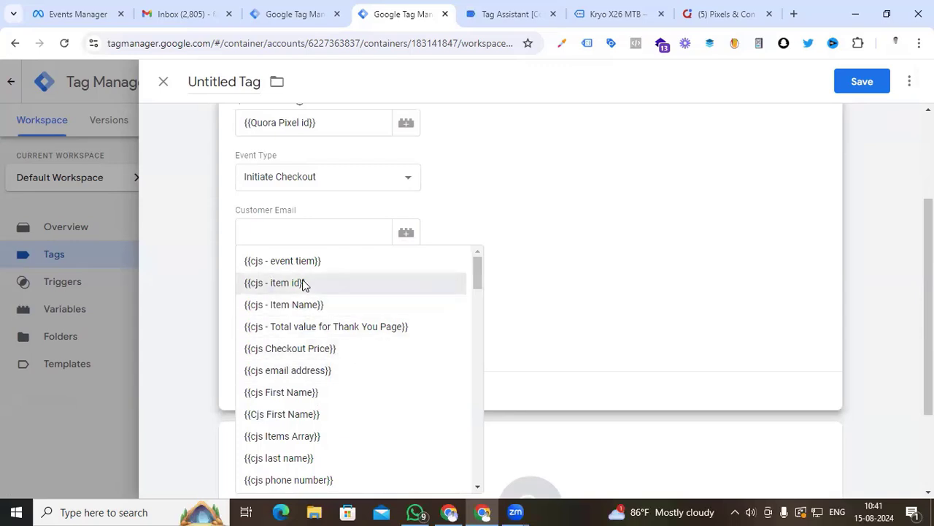
pyautogui.write('tot')
pyautogui.click(278, 339)
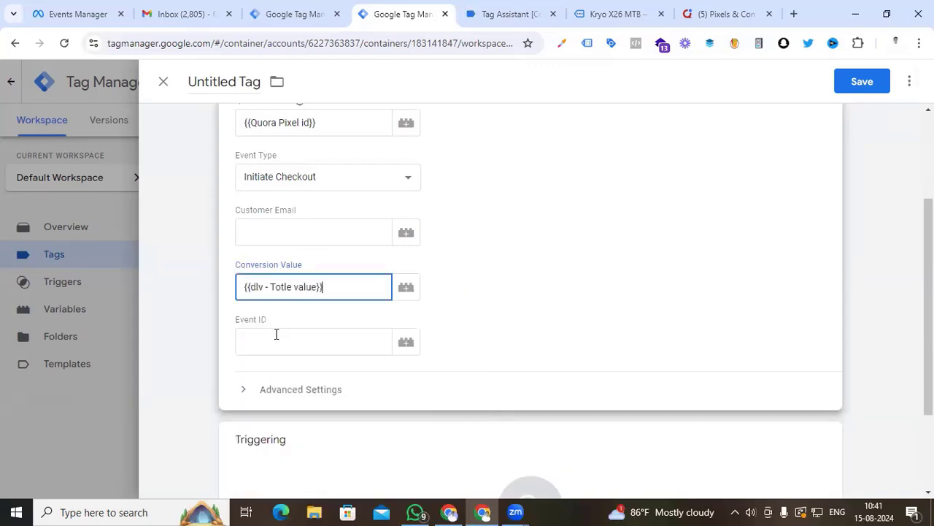
# Set the Initiate Checkout tag's Event ID to the {{Event id}} variable
pyautogui.click(326, 341)
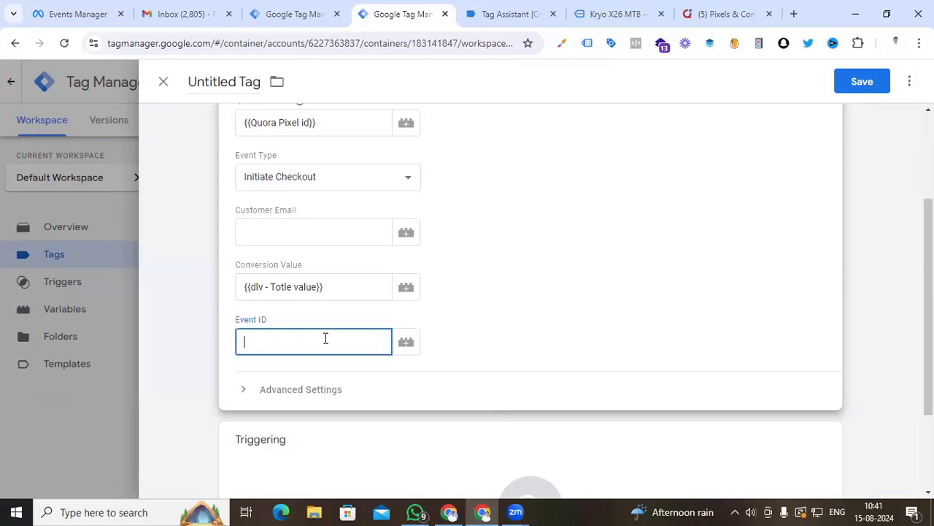
pyautogui.write('{{eve')
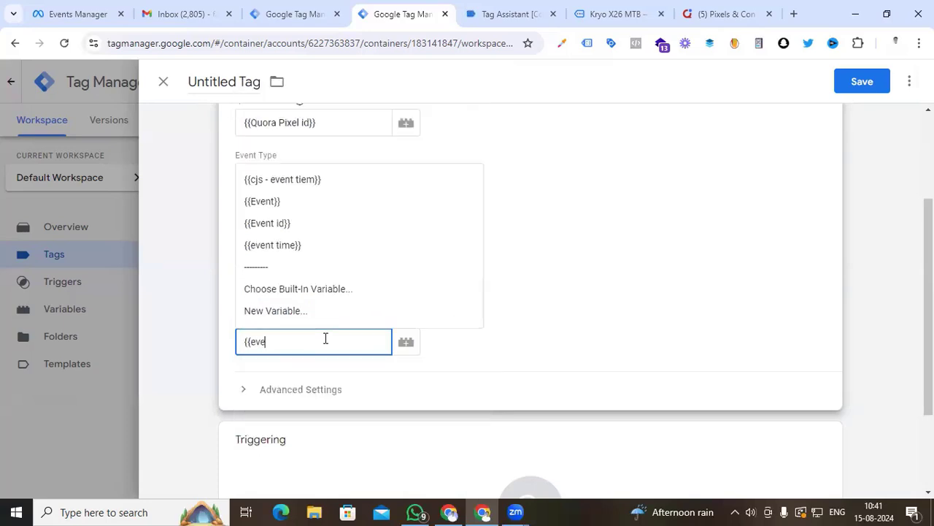
pyautogui.click(315, 225)
# Assign the custom event trigger "event - checkout" as the tag's firing trigger
pyautogui.click(530, 387)
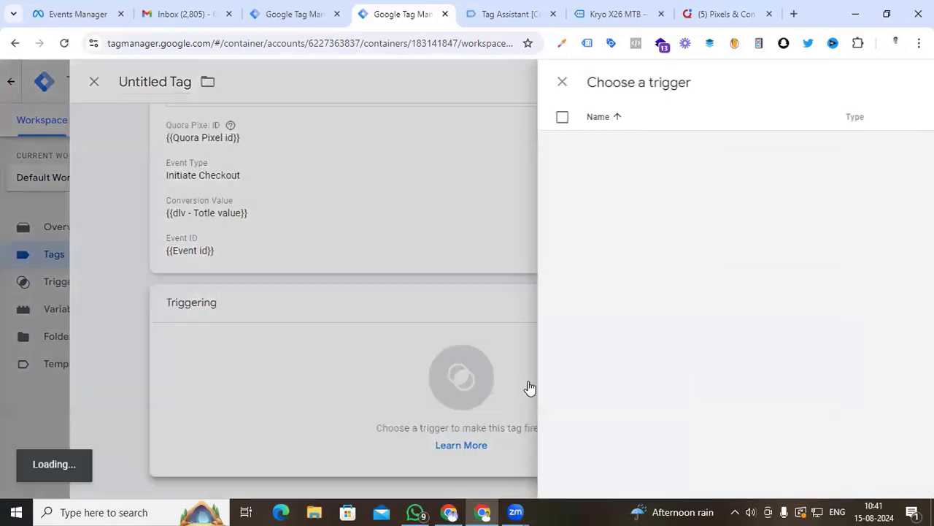
pyautogui.scroll(-1, 370, 363)
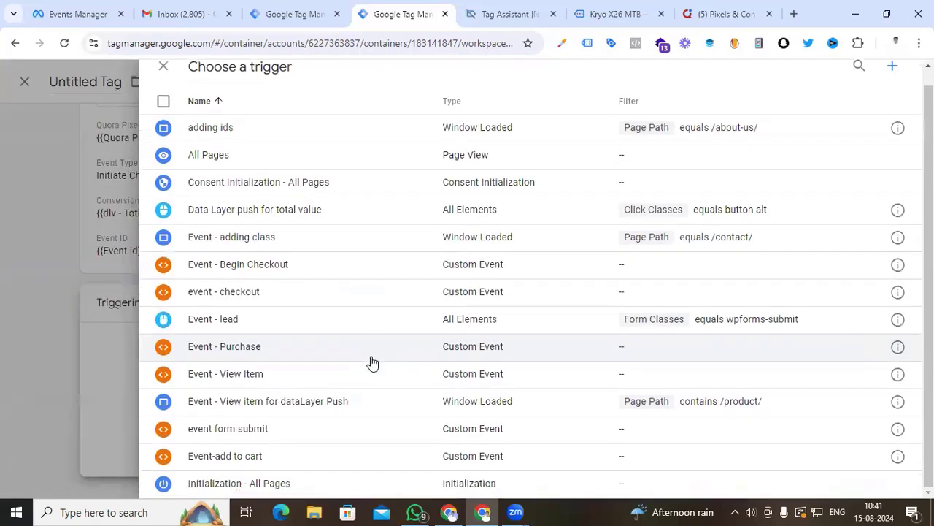
pyautogui.click(238, 298)
# Name the tag "Quora Initiate Checkout" and save it
pyautogui.click(212, 80)
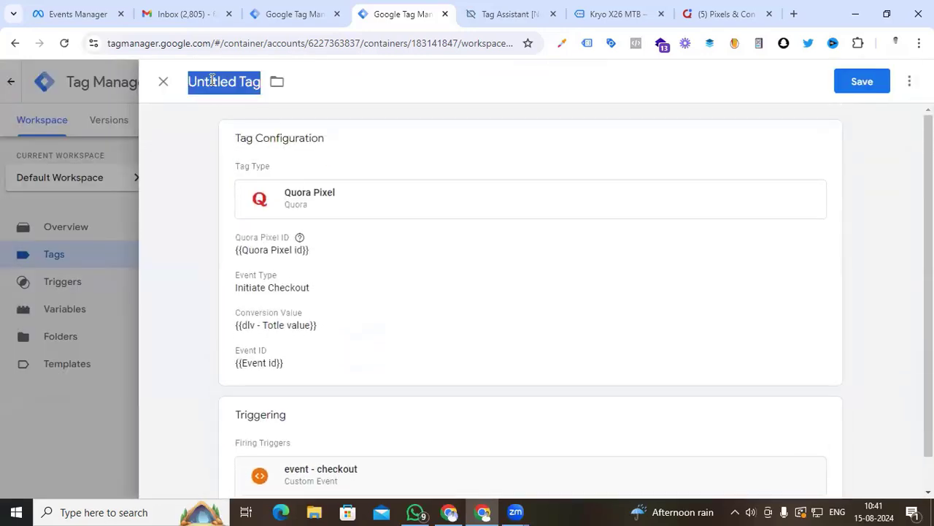
pyautogui.write('Quor')
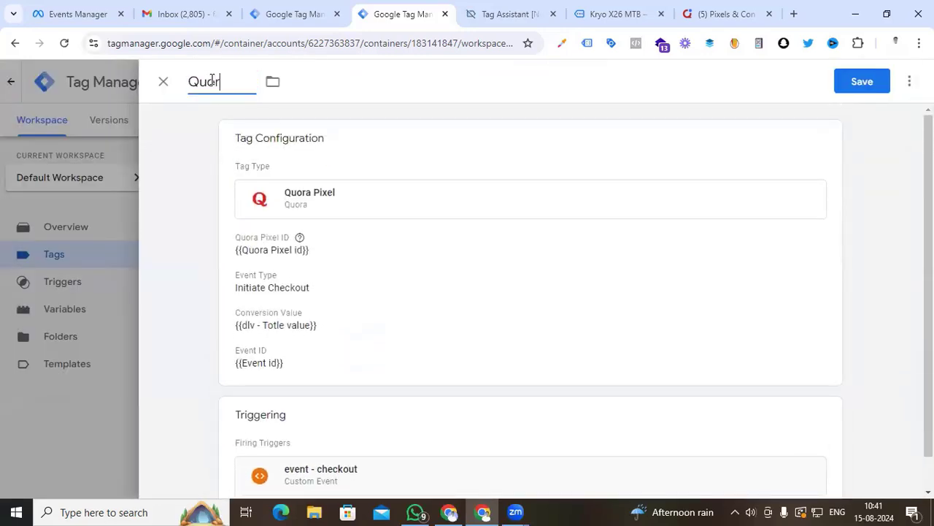
pyautogui.write('a Initiate Checkout')
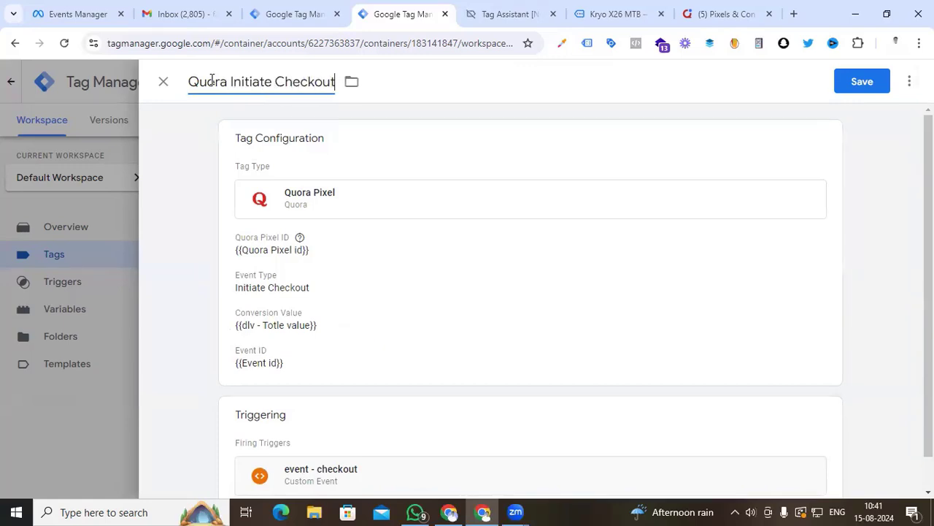
pyautogui.click(860, 82)
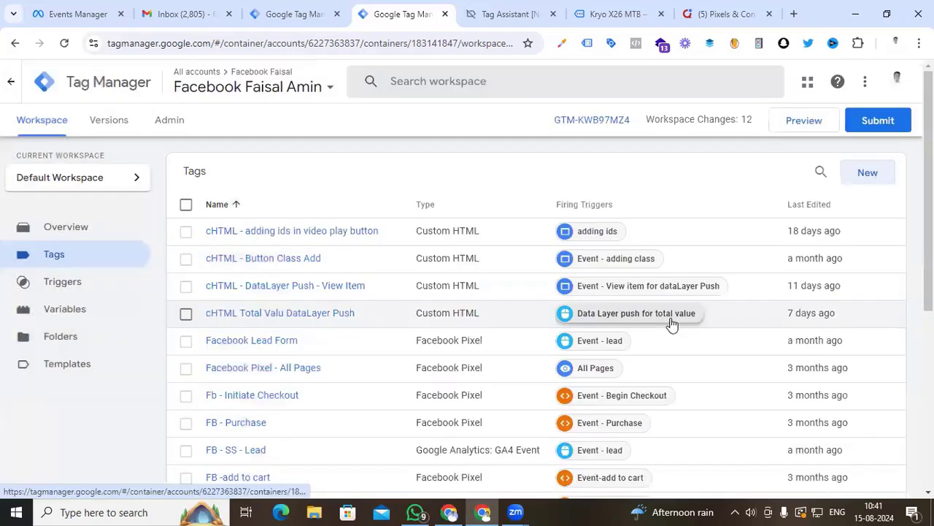
# Create another new tag using the Quora Pixel tag type
pyautogui.click(868, 176)
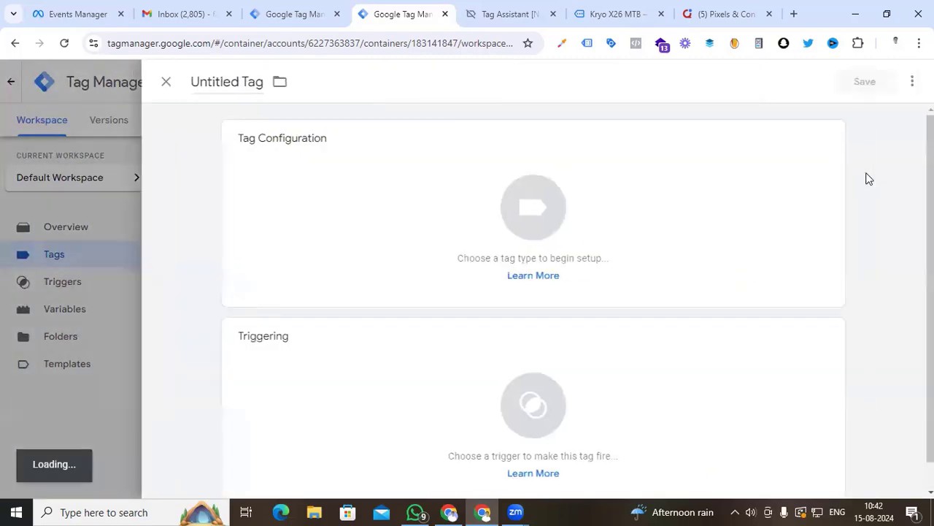
pyautogui.click(463, 223)
pyautogui.scroll(-5, 603, 315)
pyautogui.scroll(-13, 636, 316)
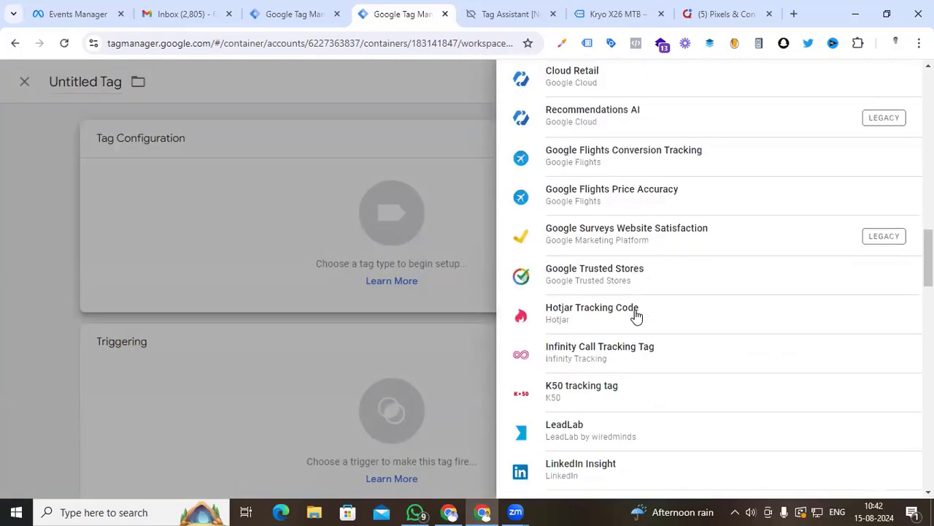
pyautogui.scroll(-10, 635, 317)
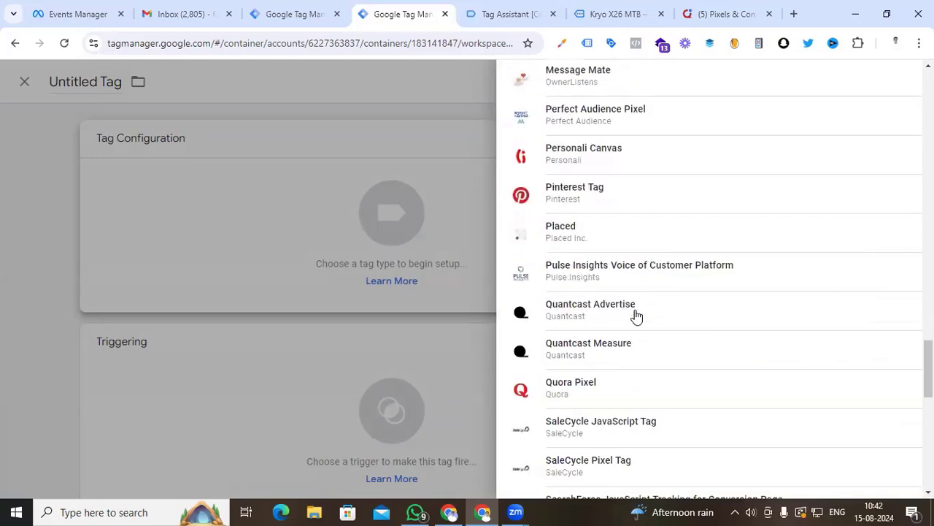
pyautogui.click(635, 316)
# Set the new tag's Quora Pixel ID to the {{Quora Pixel id}} variable and its event type to Purchase
pyautogui.click(292, 258)
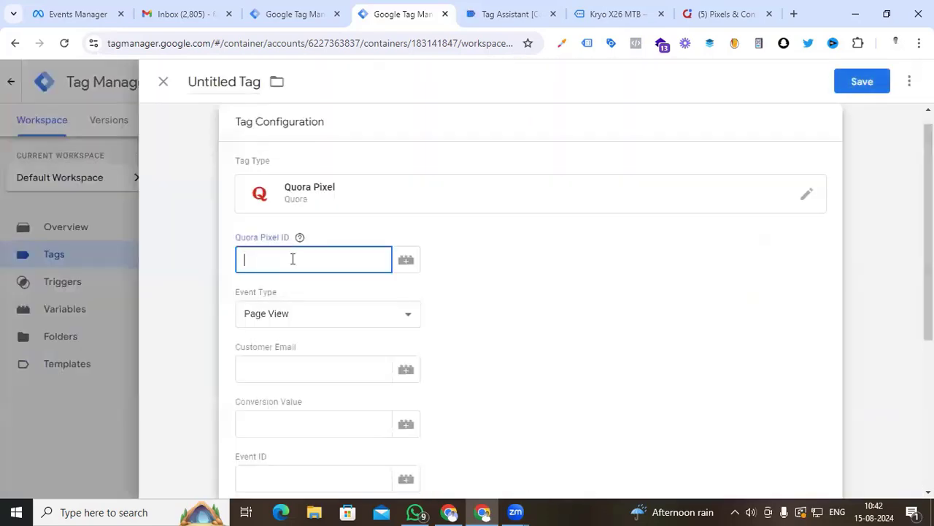
pyautogui.write('{{pi')
pyautogui.click(282, 315)
pyautogui.click(290, 315)
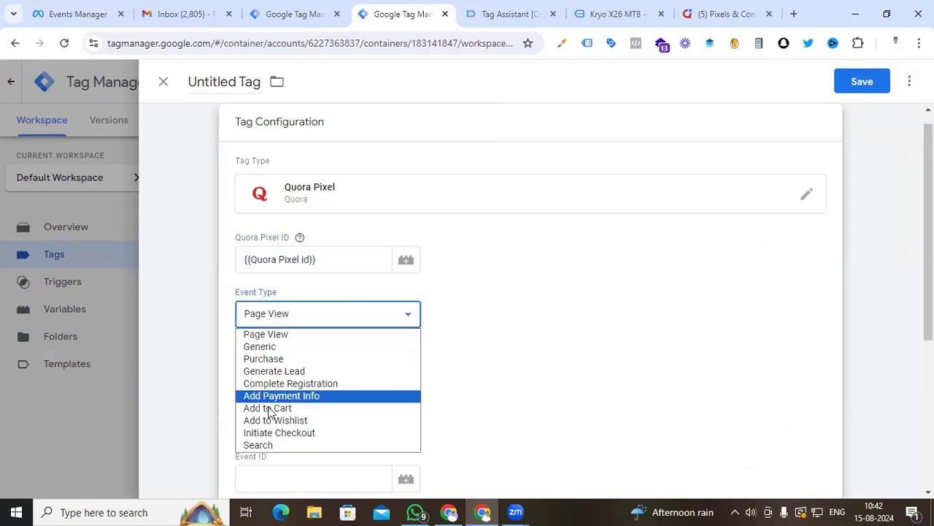
pyautogui.click(264, 358)
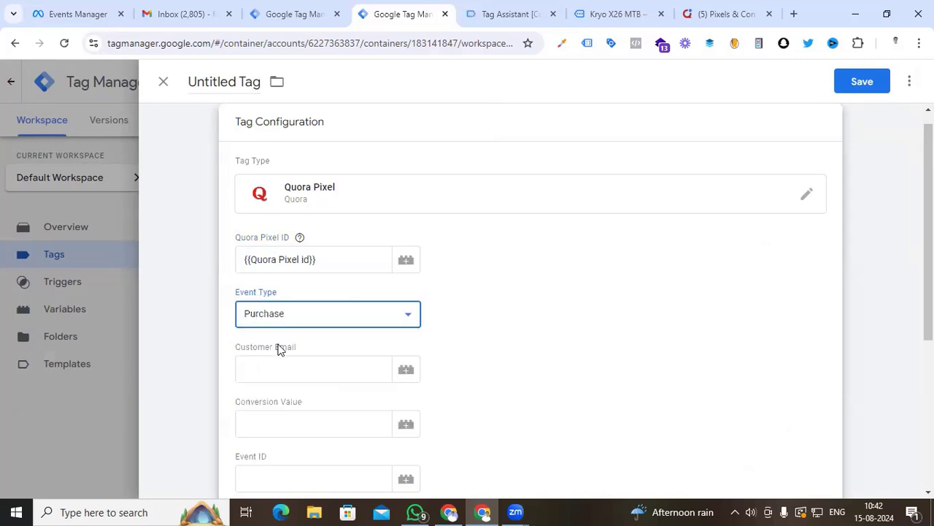
# Set the Purchase tag's Customer Email to the {{dlv - email}} variable
pyautogui.scroll(-1, 277, 343)
pyautogui.click(271, 307)
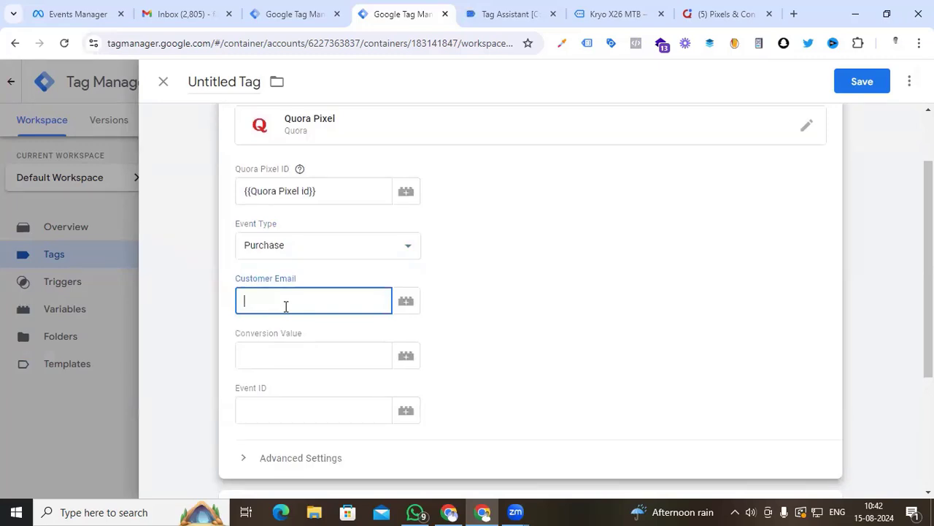
pyautogui.write('{{')
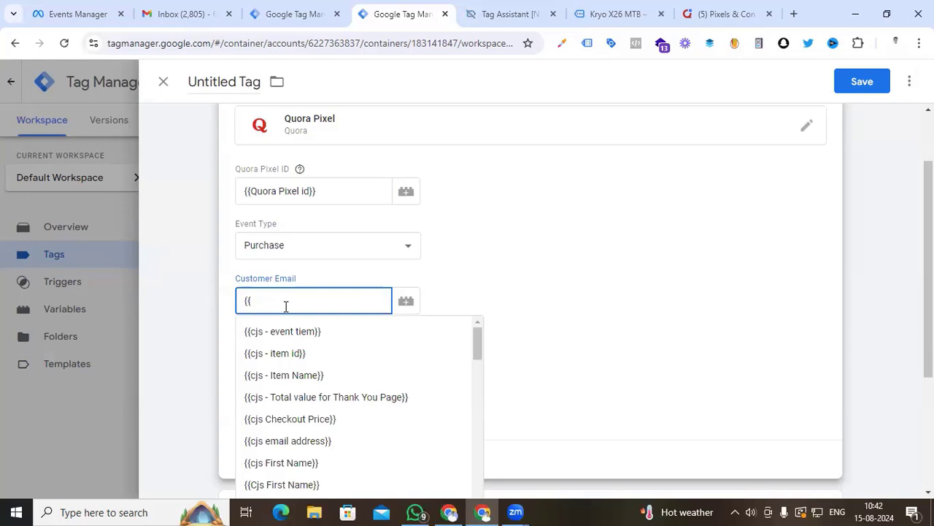
pyautogui.write('emai')
pyautogui.click(275, 355)
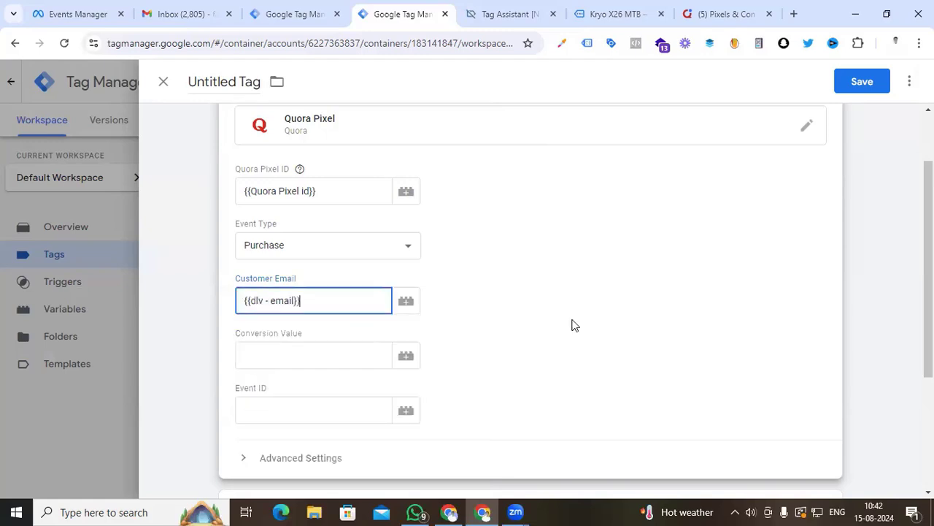
# Set the tag's Conversion Value to the {{dlv - Totle value}} variable
pyautogui.click(339, 354)
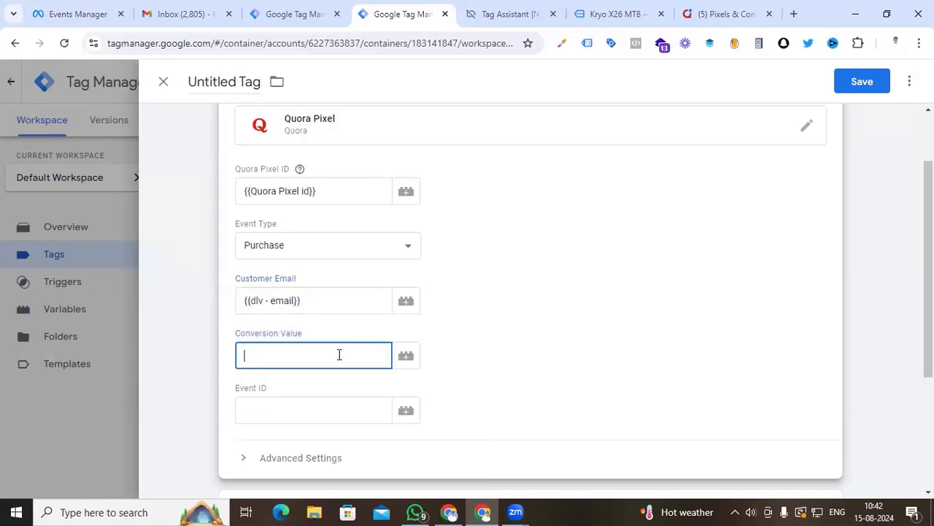
pyautogui.write('{{')
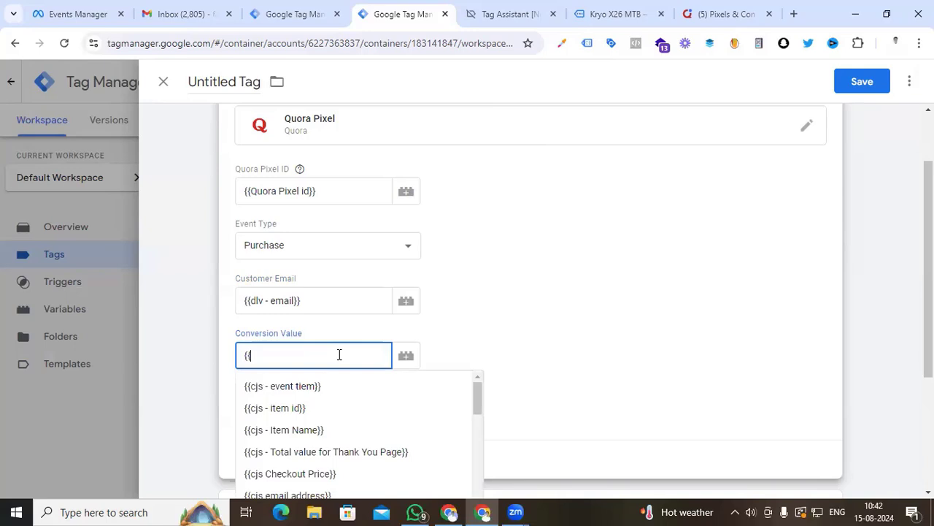
pyautogui.click(263, 417)
# Set the tag's Event ID to the {{Event id}} variable
pyautogui.scroll(-2, 365, 329)
pyautogui.click(317, 283)
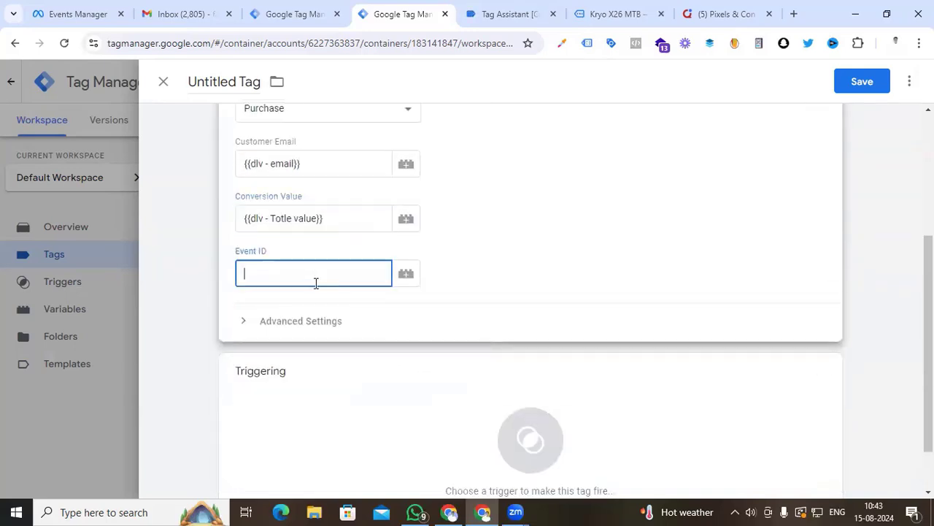
pyautogui.write('{{evewn')
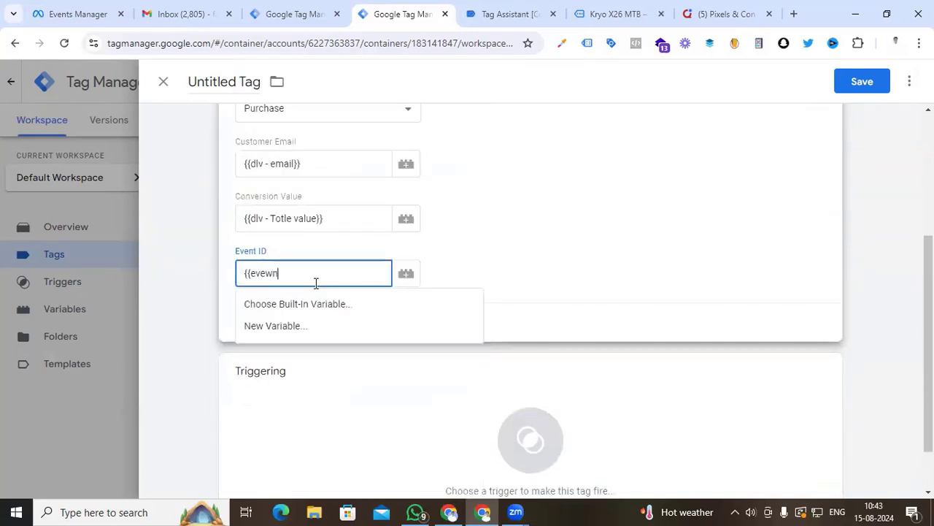
pyautogui.press('BackSpace')
pyautogui.press('BackSpace')
pyautogui.click(321, 304)
# Assign the custom event trigger "Event - Purchase" as the tag's firing trigger
pyautogui.scroll(-1, 452, 316)
pyautogui.click(544, 371)
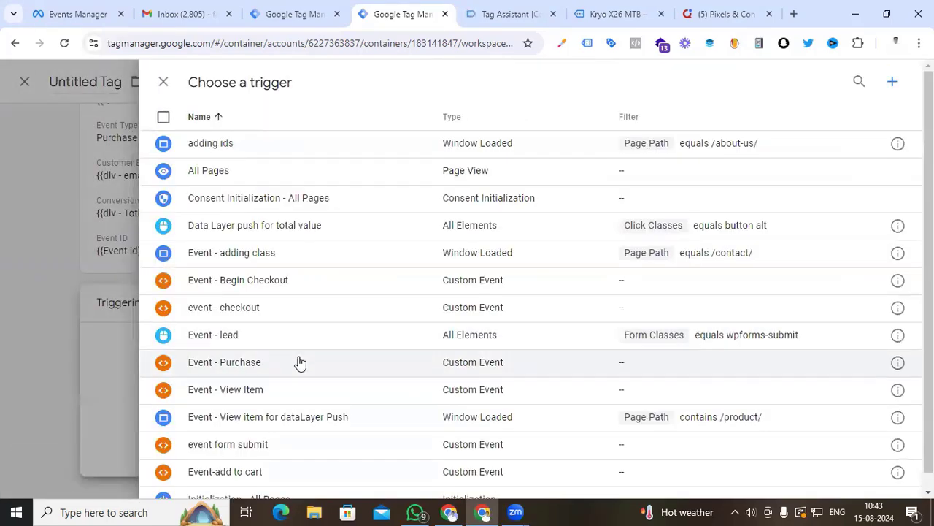
pyautogui.click(297, 362)
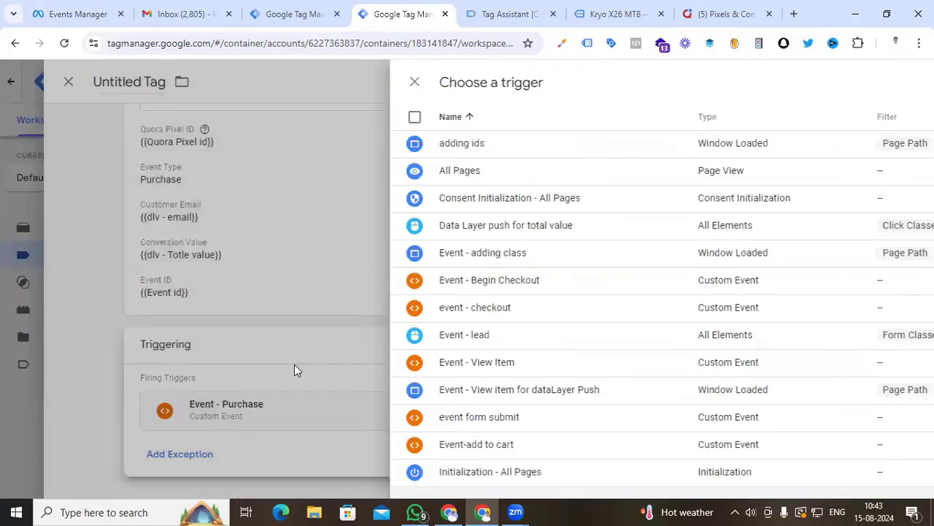
# Name the tag "Quora Purchase" and save it
pyautogui.scroll(2, 438, 328)
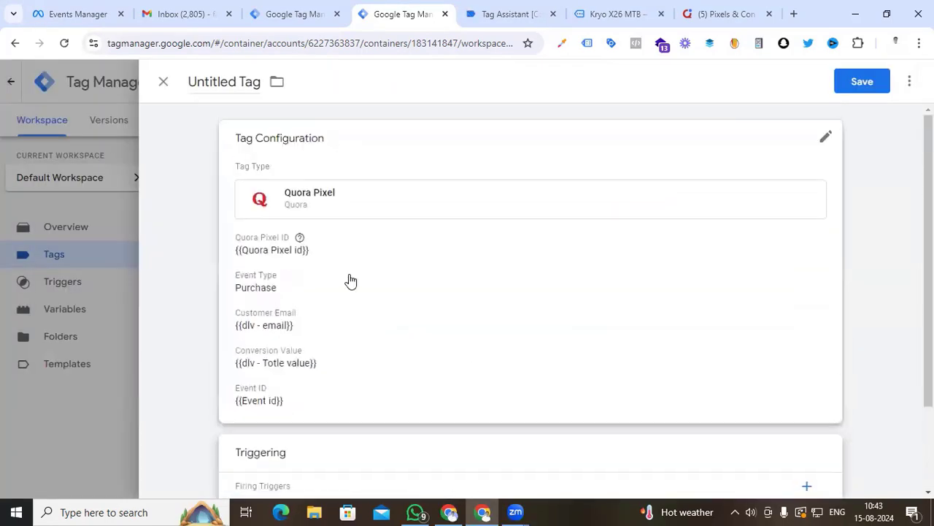
pyautogui.click(222, 73)
pyautogui.write('Q')
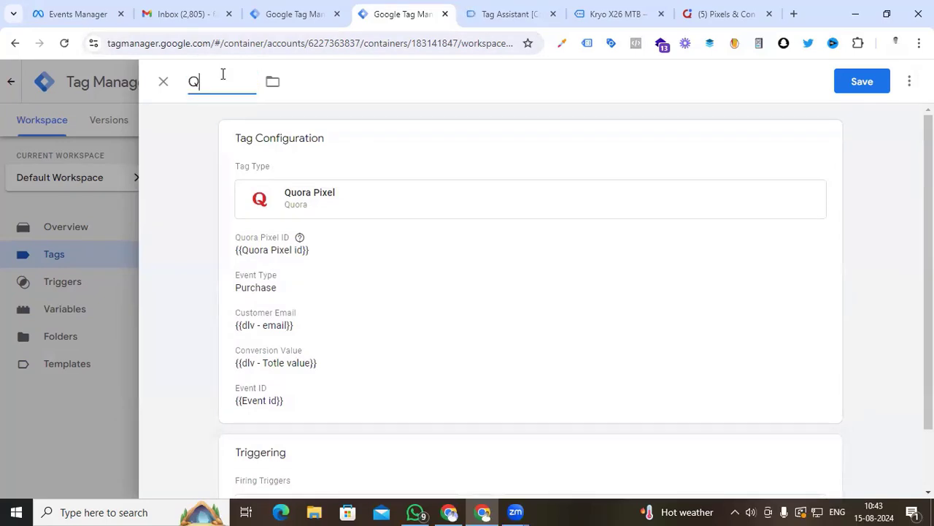
pyautogui.write('uora Purchase')
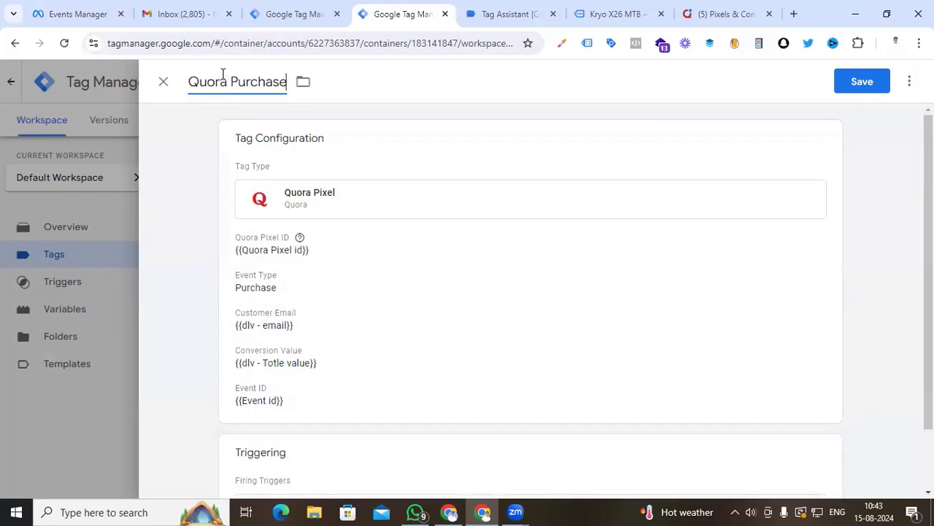
pyautogui.click(863, 86)
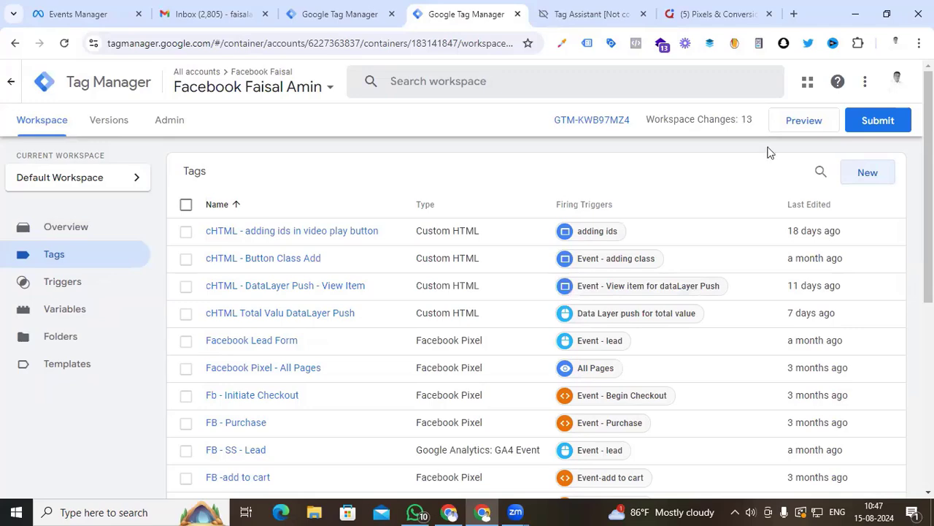
# Start previewing the container and open the Kryo X26 MTB – Model Y product on the connected shop site
pyautogui.click(801, 122)
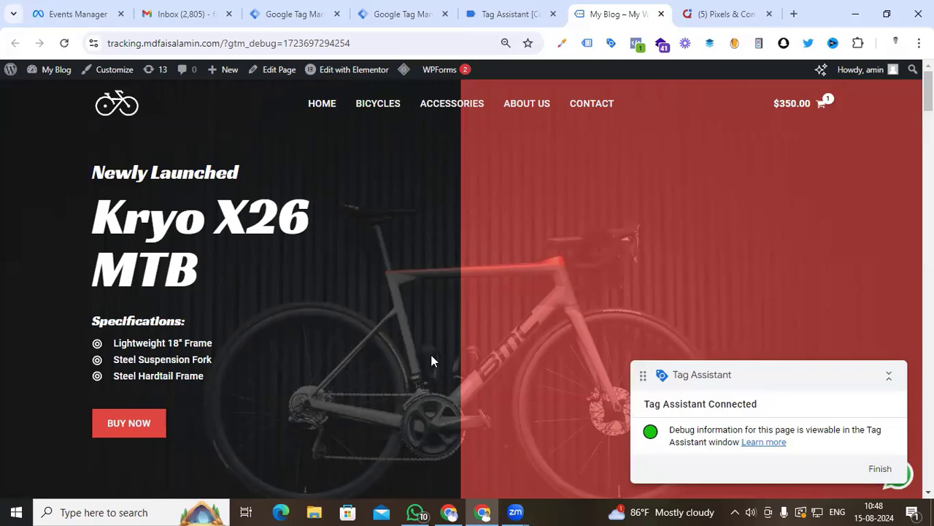
pyautogui.scroll(-8, 431, 360)
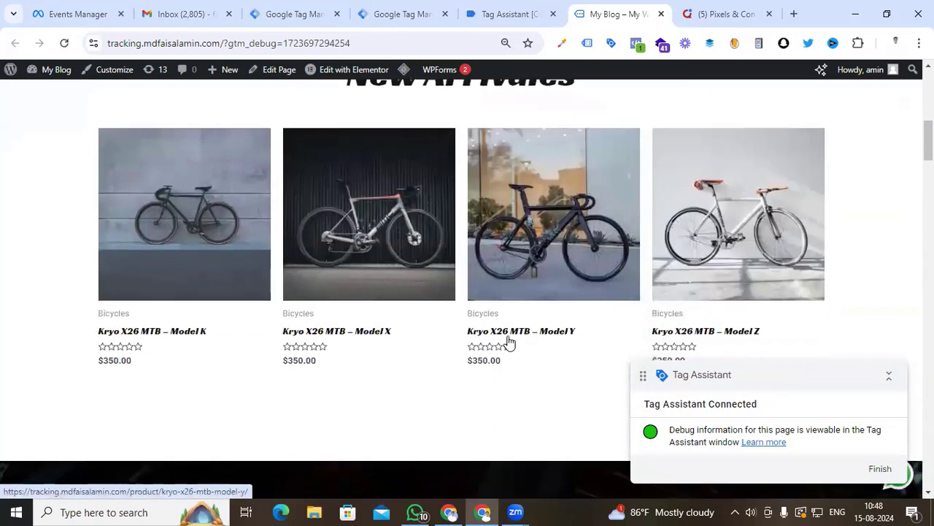
pyautogui.click(510, 335)
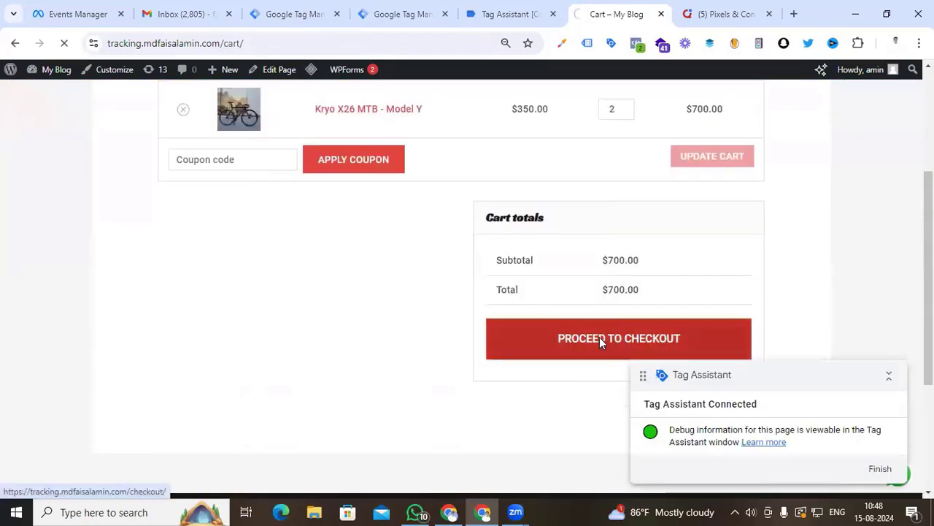
# Proceed from the cart to checkout and place the cash on delivery order with the prefilled billing details
pyautogui.click(599, 339)
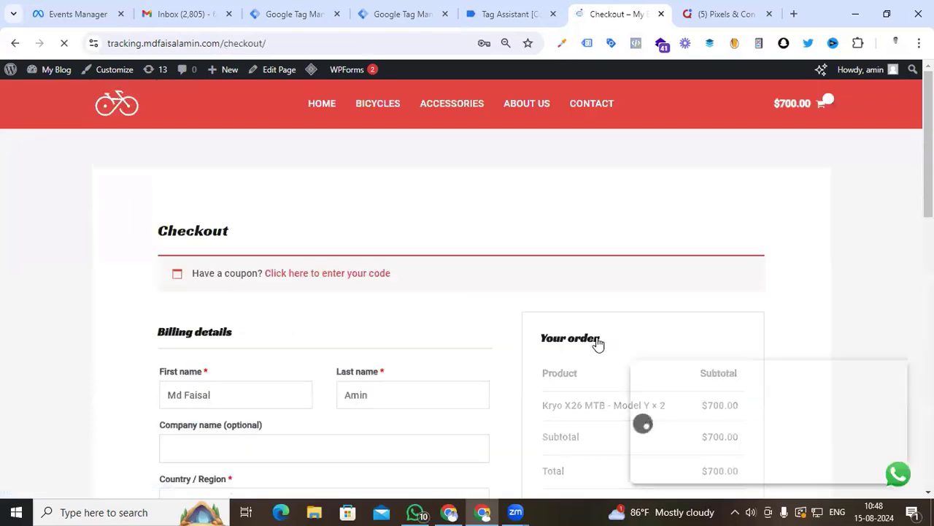
pyautogui.scroll(-5, 543, 332)
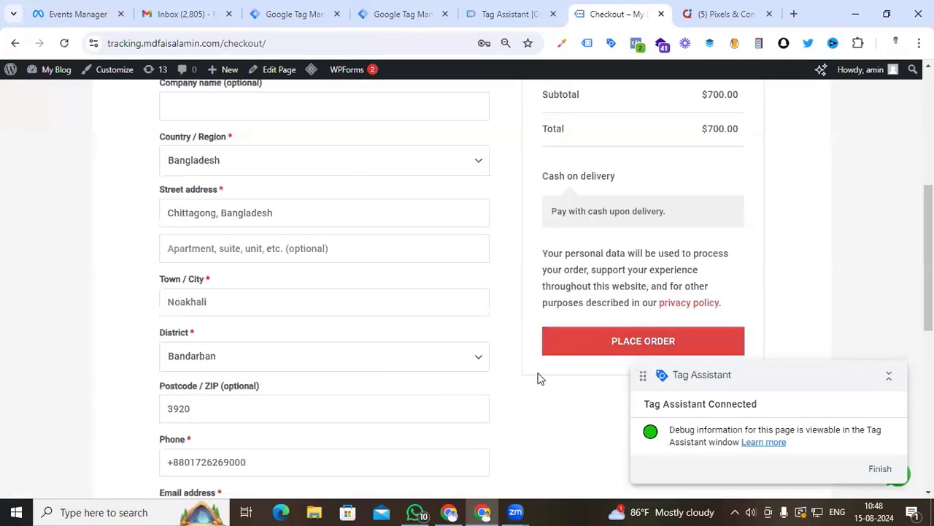
pyautogui.click(621, 339)
# Switch to Tag Assistant and check in the summary whether the Quora Add to cart, Initiate Checkout and Purchase tags fired
pyautogui.click(501, 14)
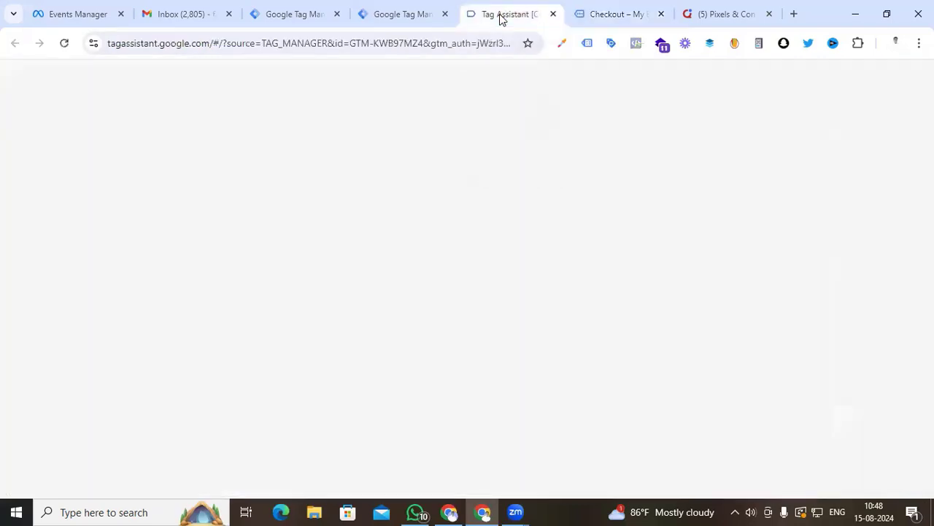
pyautogui.click(471, 317)
pyautogui.scroll(-4, 543, 358)
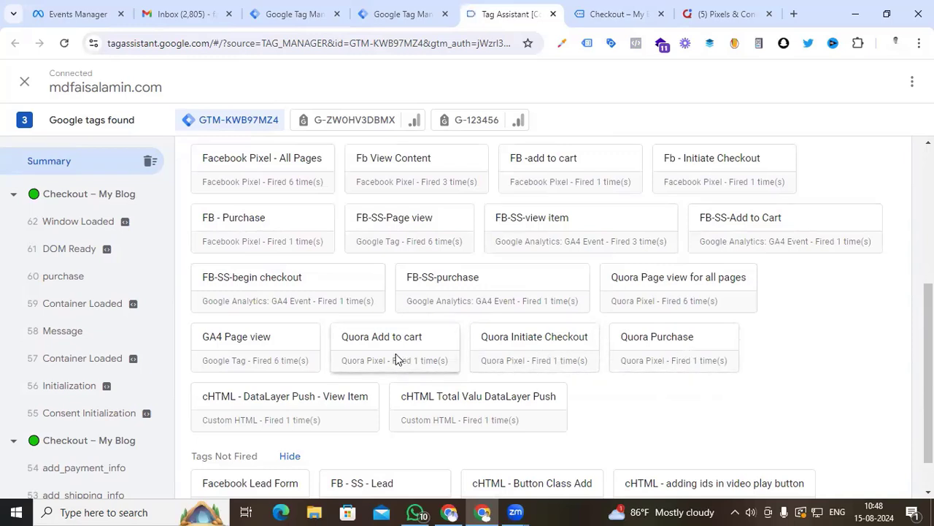
# Switch to the Quora Ads pixel events page and review the status of the Add to Cart, Initiate Checkout, Purchase and base pixel events
pyautogui.click(732, 14)
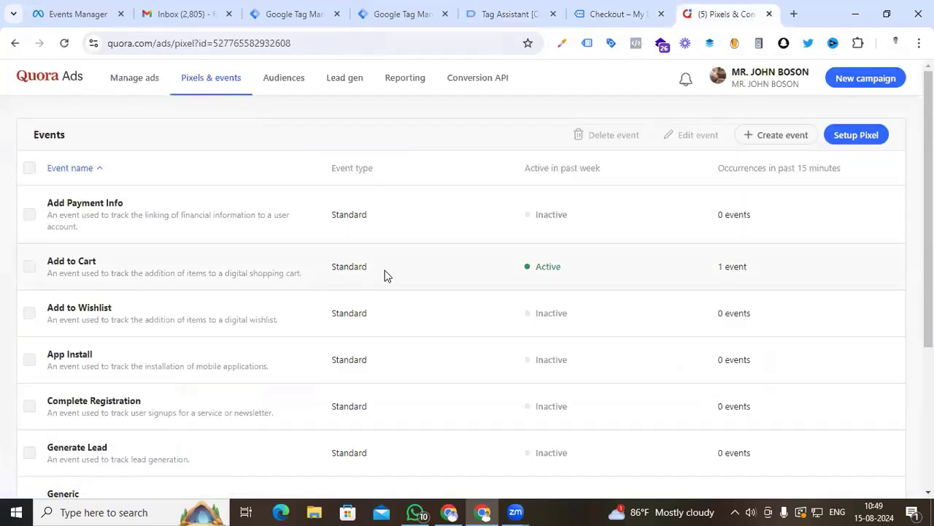
pyautogui.scroll(-2, 491, 274)
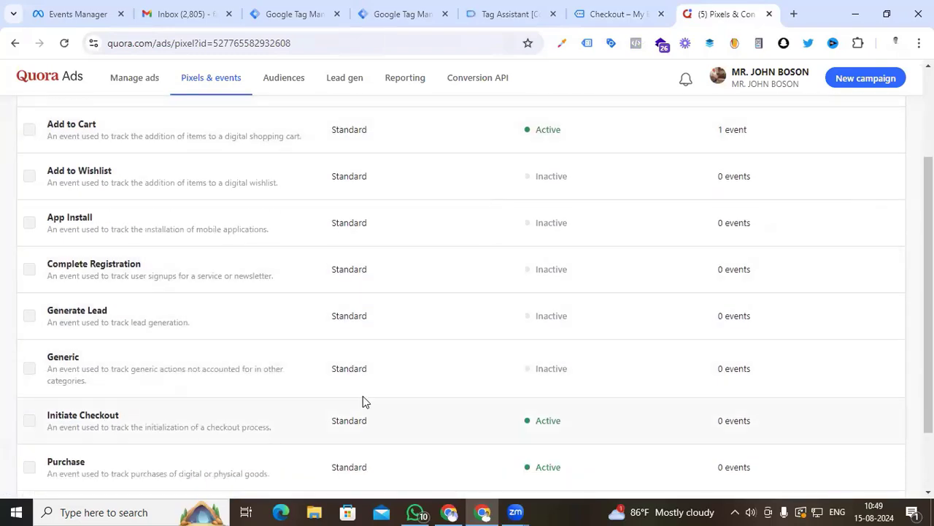
pyautogui.scroll(-1, 459, 350)
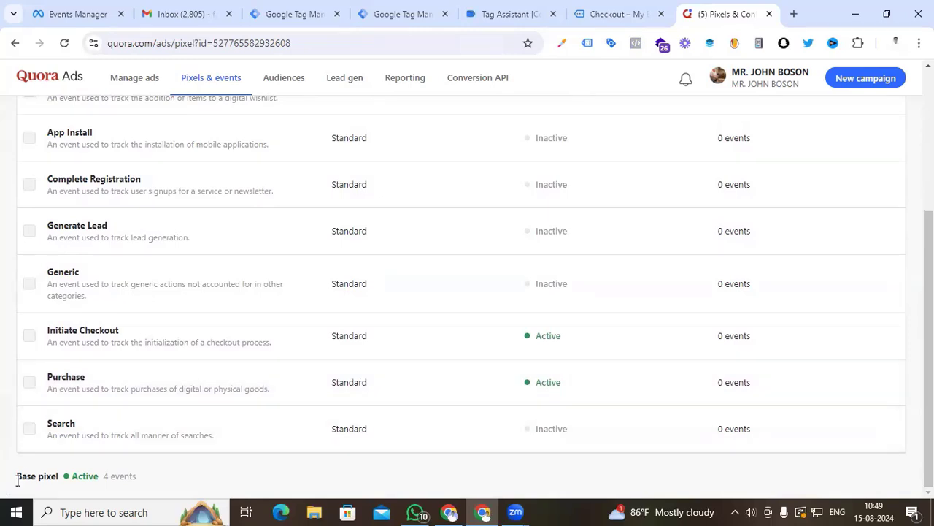
pyautogui.moveTo(17, 478); pyautogui.dragTo(106, 476)
pyautogui.click(143, 482)
pyautogui.click(143, 475)
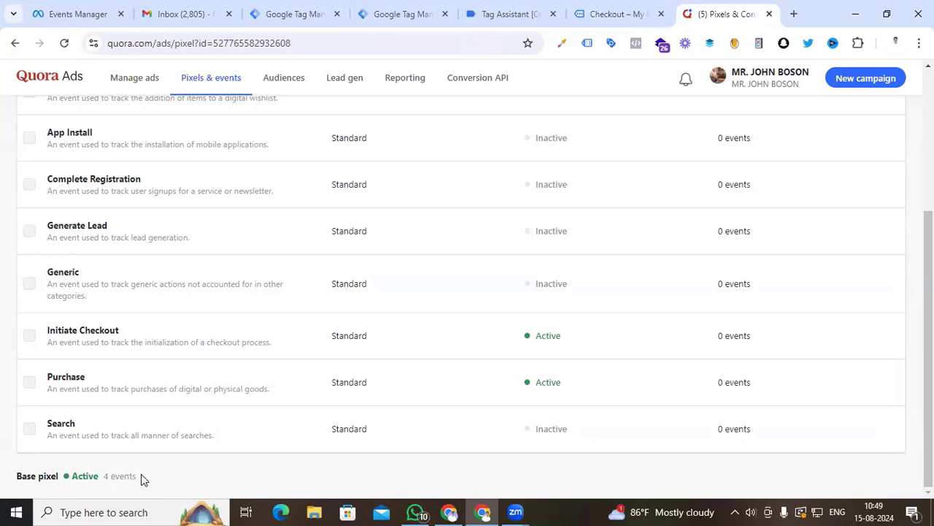